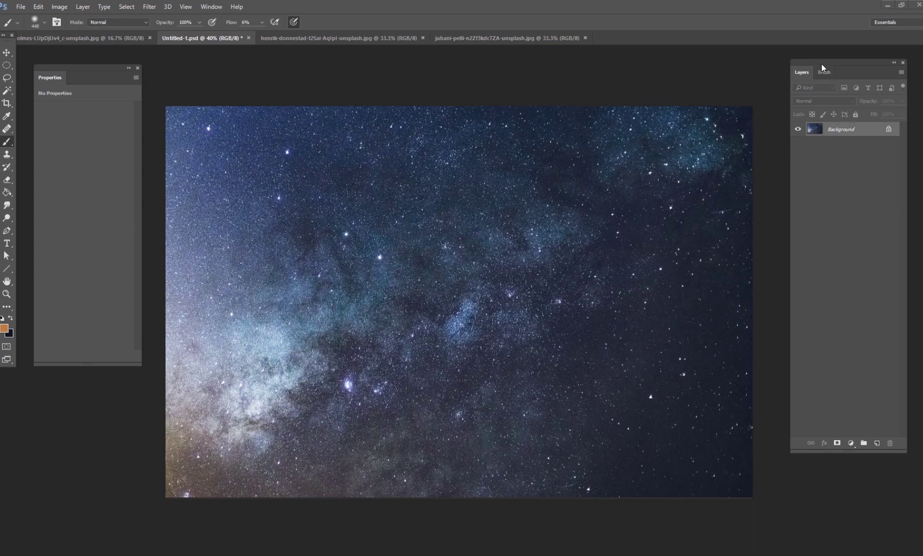
# Add a new layer above the starry background and draw a large circular selection in the middle of the image.
pyautogui.moveTo(823, 67); pyautogui.dragTo(812, 72)
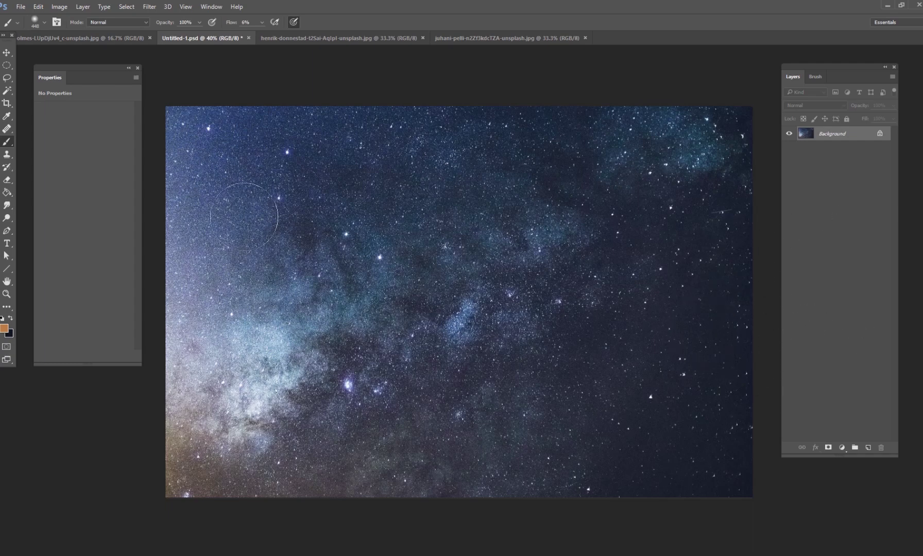
pyautogui.click(869, 449)
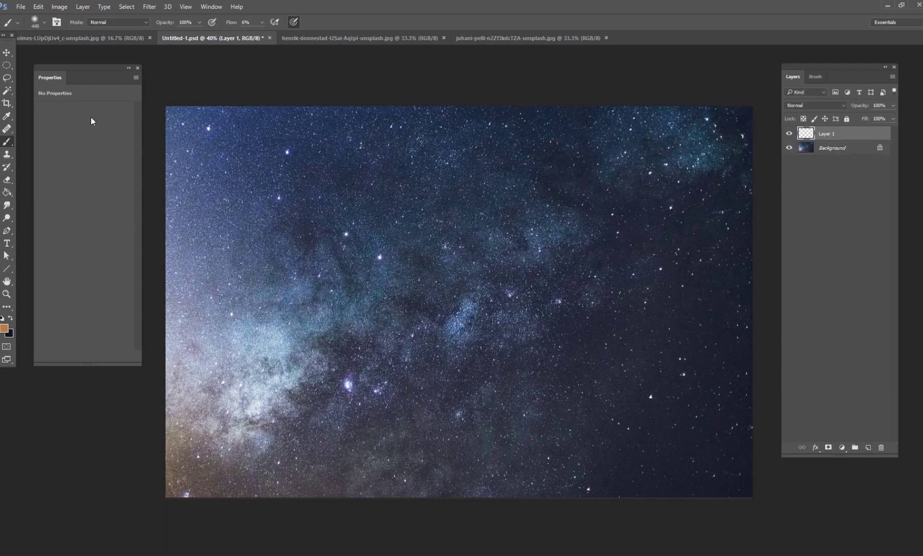
pyautogui.click(7, 66)
pyautogui.click(44, 74)
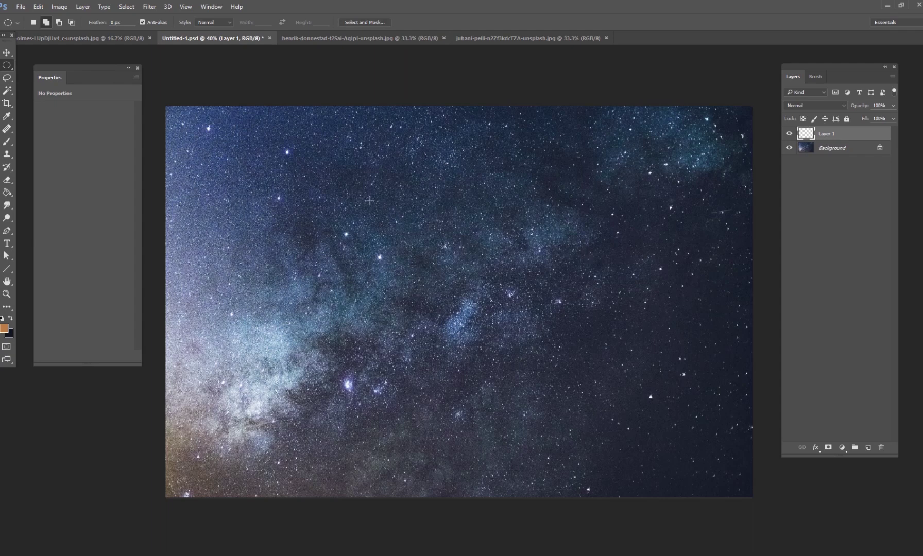
pyautogui.moveTo(387, 193); pyautogui.dragTo(655, 423)
# Fill the circular selection with the dark blue-grey #212734 sampled from the sky, then deselect.
pyautogui.moveTo(7, 192); pyautogui.dragTo(41, 205)
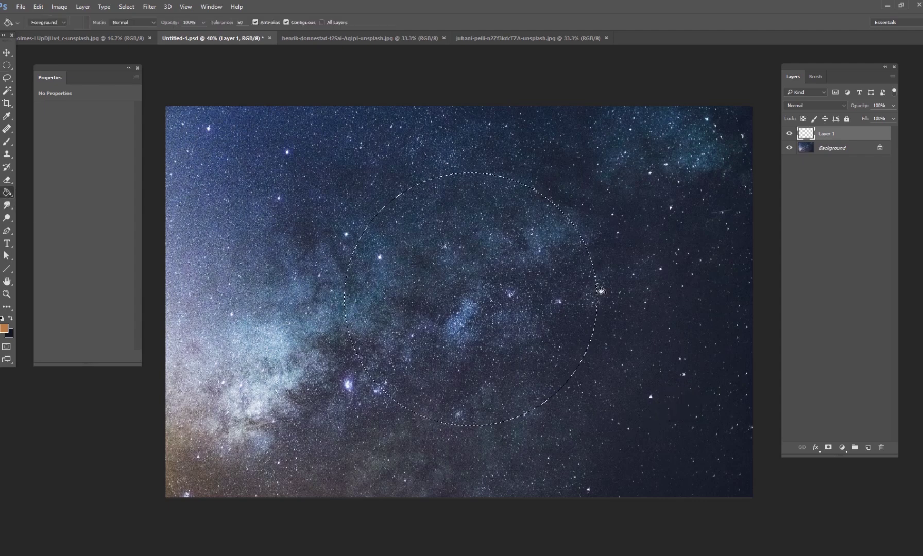
pyautogui.keyDown('alt'); pyautogui.moveTo(715, 317); pyautogui.dragTo(706, 303); pyautogui.keyUp('alt')
pyautogui.click(476, 269)
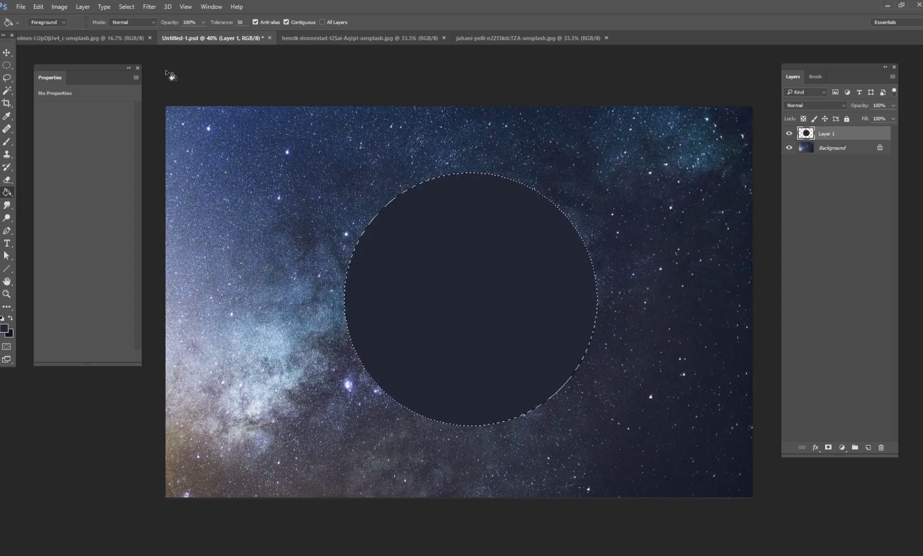
pyautogui.click(126, 7)
pyautogui.click(133, 26)
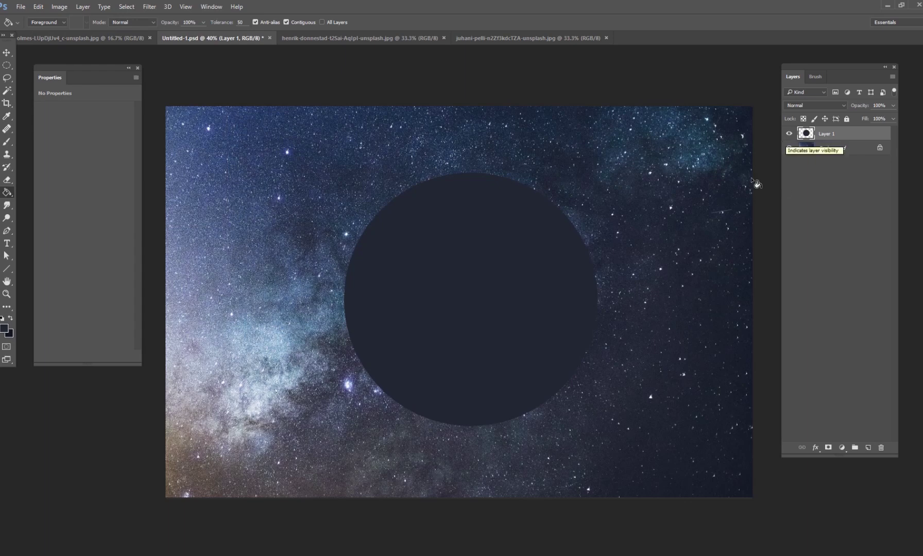
# Load the circle on Layer 1 as a selection and add a new empty layer directly above the Background.
pyautogui.keyDown('ctrl'); pyautogui.click(809, 136); pyautogui.keyUp('ctrl')
pyautogui.click(829, 148)
pyautogui.click(868, 447)
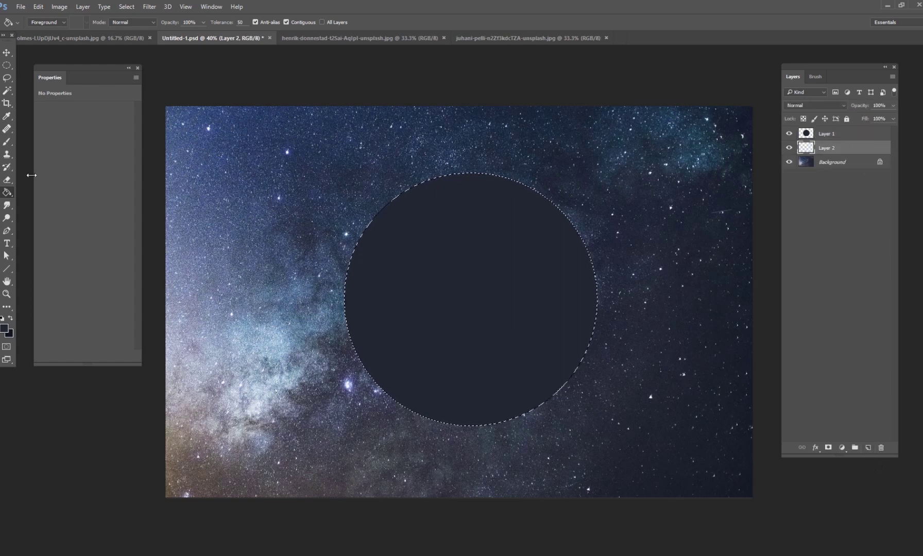
# Choose a medium blue foreground colour, fill the circular selection on Layer 2 with it, and deselect.
pyautogui.click(5, 328)
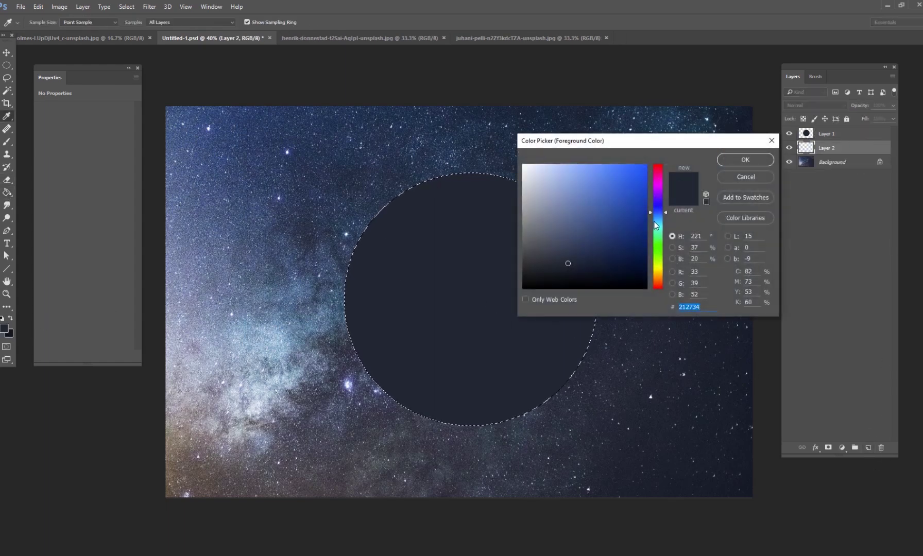
pyautogui.click(655, 221)
pyautogui.click(612, 199)
pyautogui.moveTo(657, 221); pyautogui.dragTo(656, 217)
pyautogui.click(614, 200)
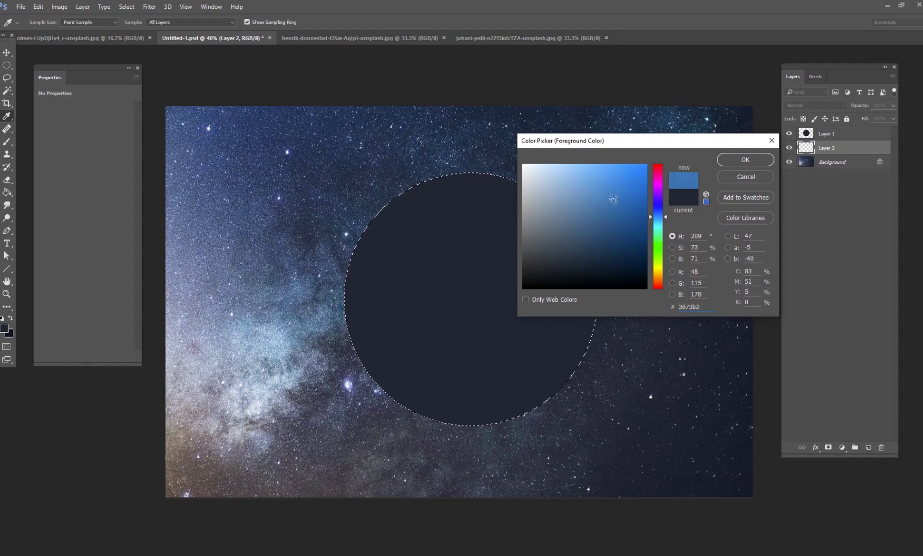
pyautogui.press('Return')
pyautogui.click(464, 223)
pyautogui.click(128, 8)
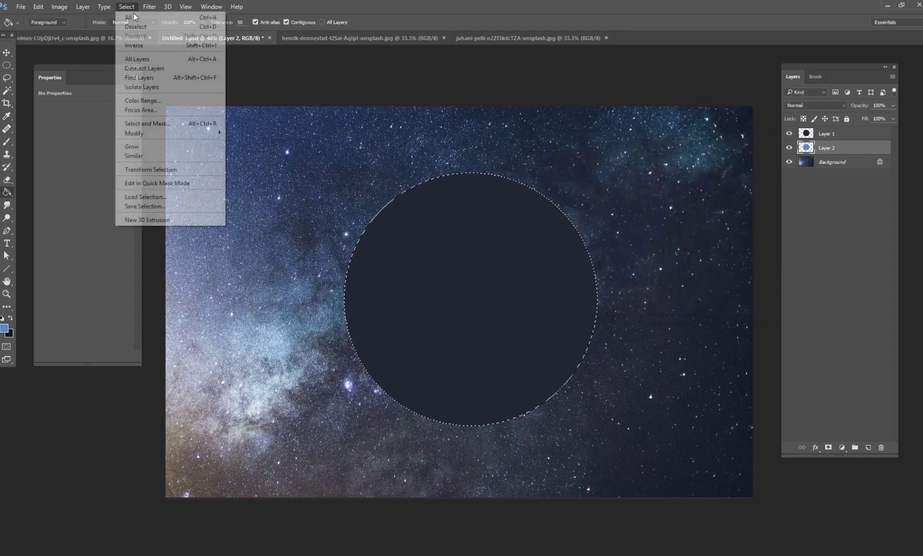
pyautogui.click(135, 27)
pyautogui.click(788, 133)
pyautogui.click(789, 133)
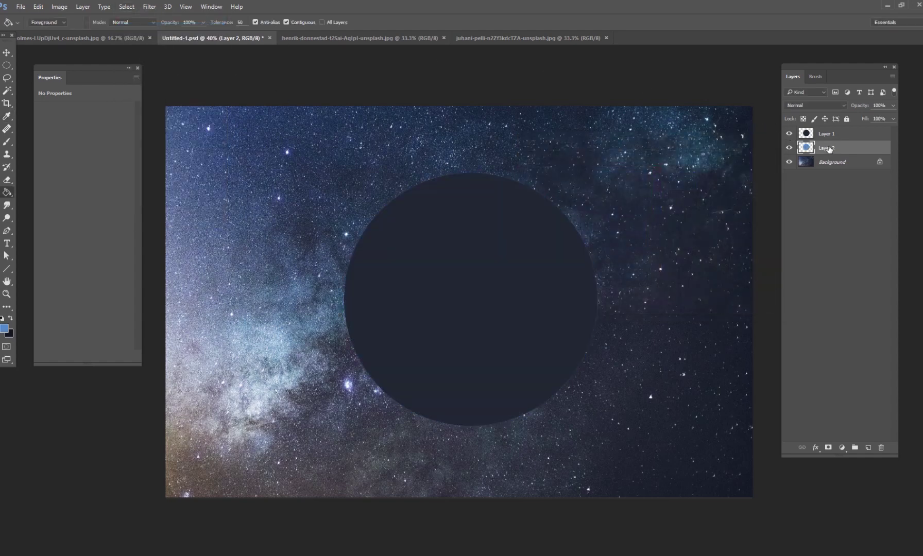
# Soften the blue circle on Layer 2 with a Gaussian Blur of about 55 pixels and lower its opacity to about 60%.
pyautogui.click(149, 7)
pyautogui.moveTo(216, 120)
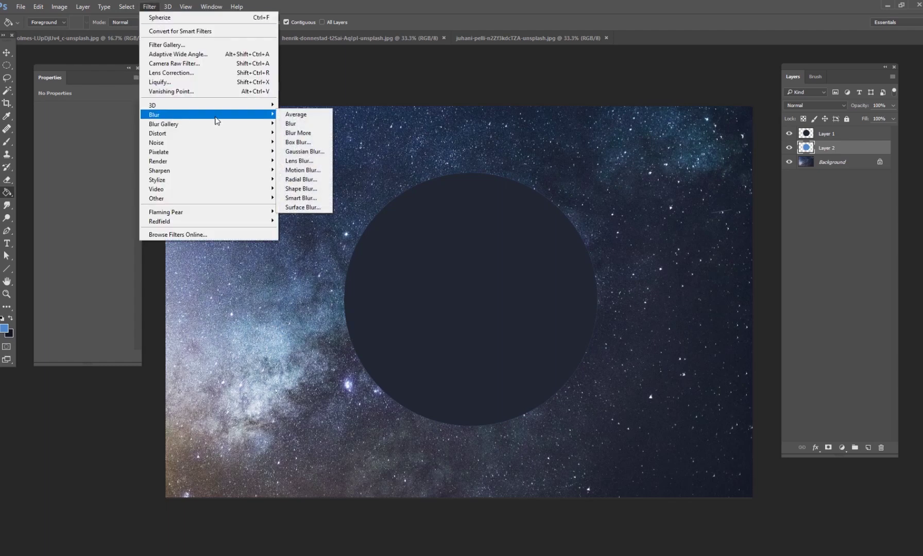
pyautogui.click(303, 151)
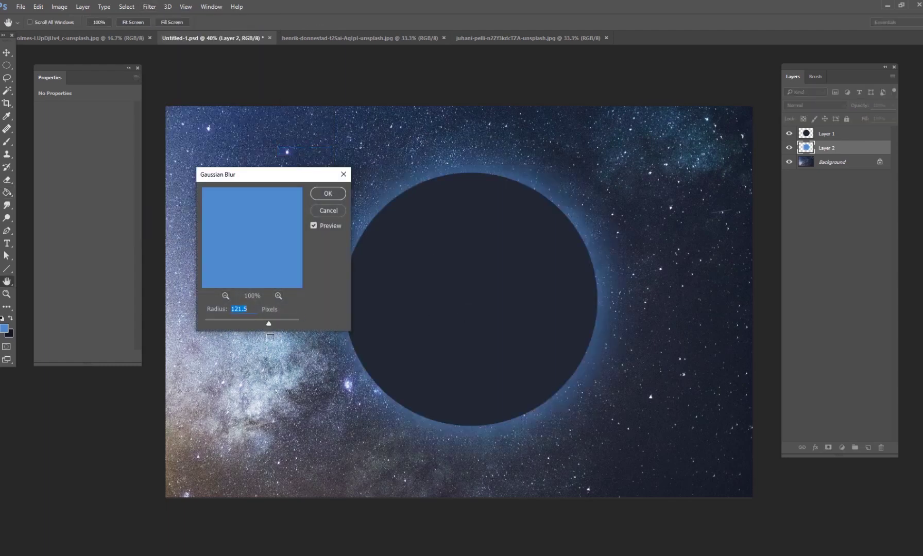
pyautogui.moveTo(261, 323); pyautogui.dragTo(263, 326)
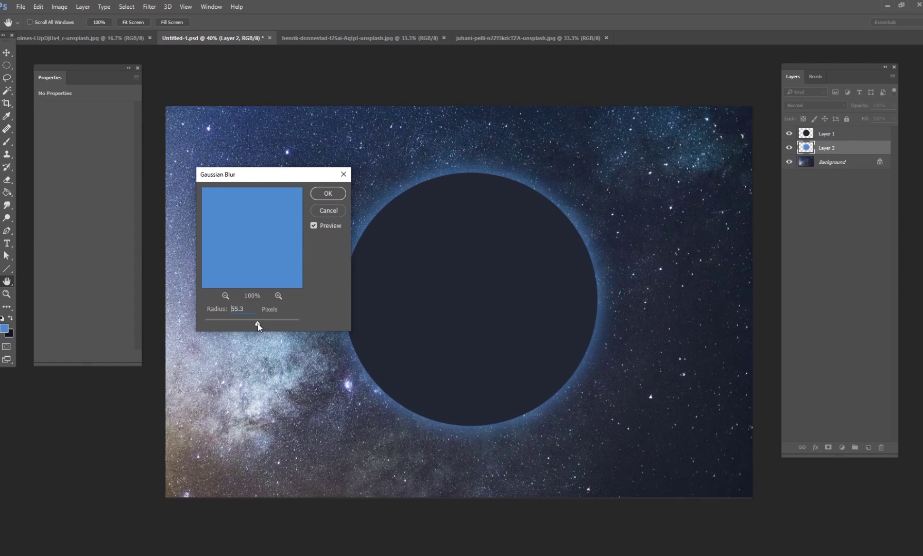
pyautogui.click(327, 194)
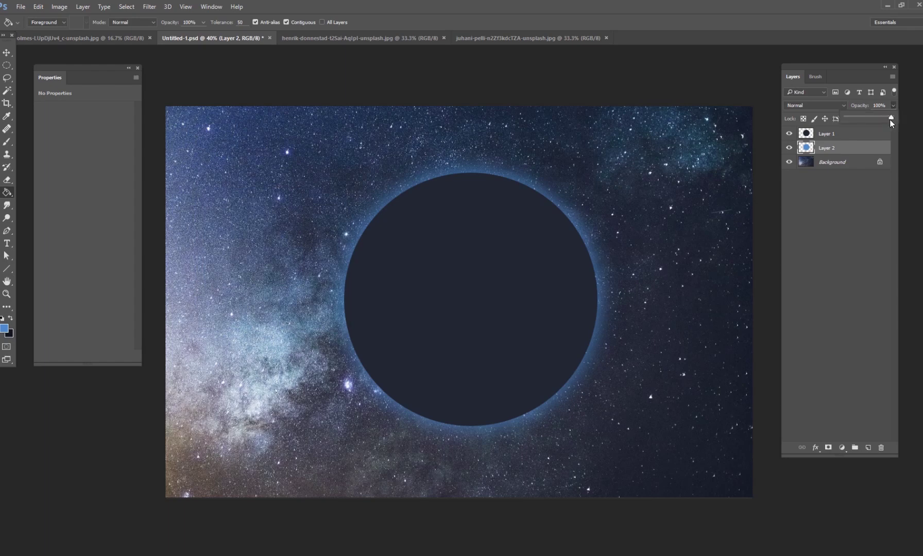
pyautogui.moveTo(891, 120); pyautogui.dragTo(876, 119)
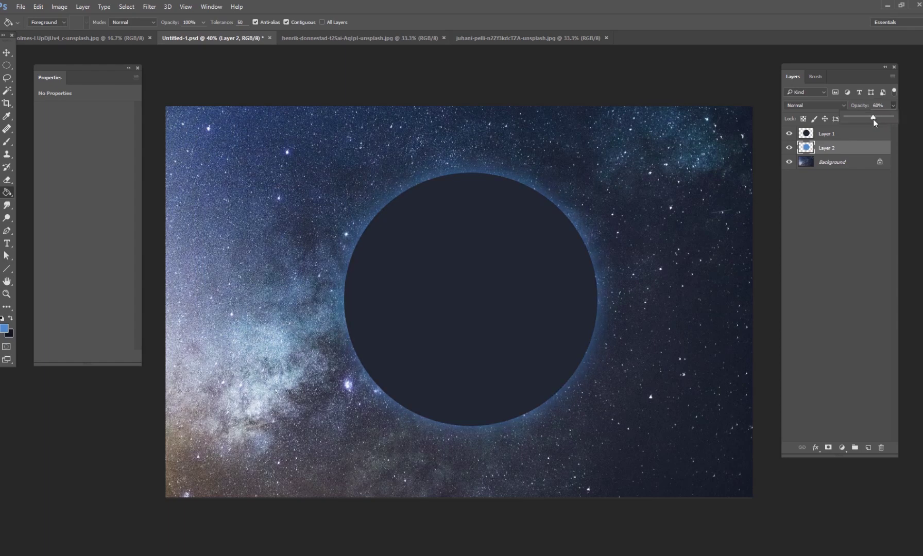
# Add a blue Outer Glow in Screen mode to the dark circle on Layer 1, adjusting its opacity and reducing its size.
pyautogui.click(815, 134)
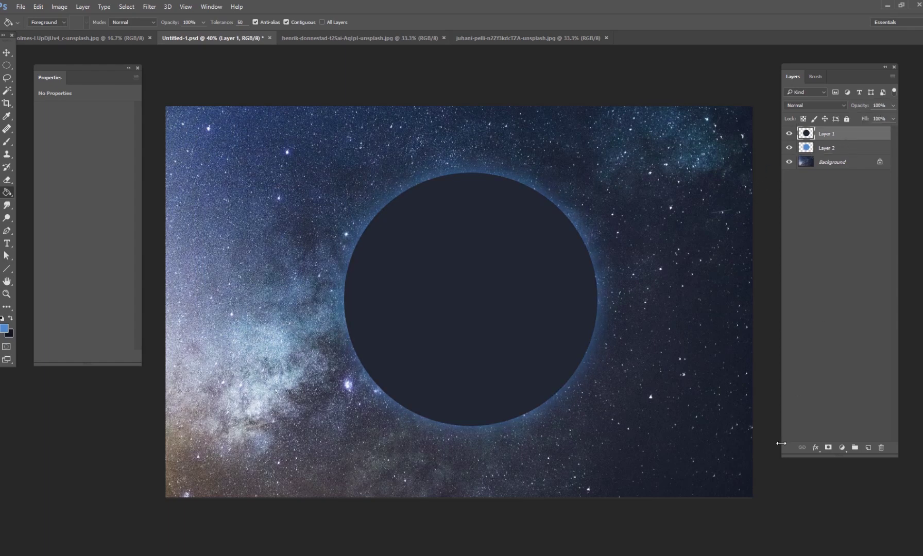
pyautogui.click(816, 448)
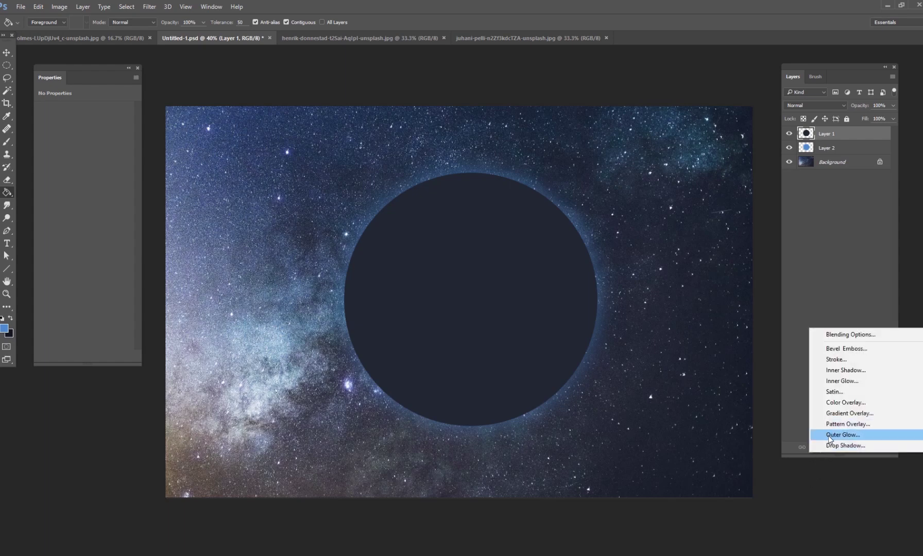
pyautogui.click(836, 434)
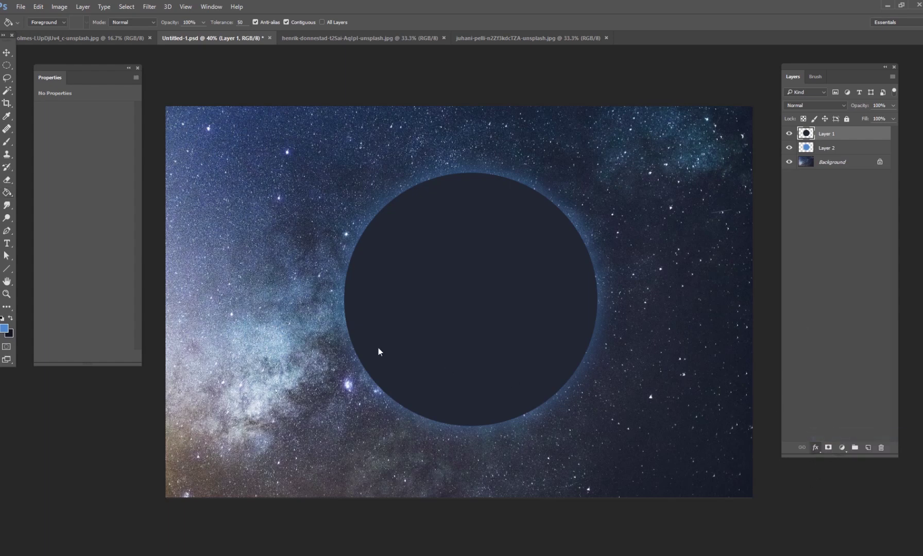
pyautogui.moveTo(345, 107); pyautogui.dragTo(271, 142)
pyautogui.moveTo(192, 181); pyautogui.dragTo(184, 182)
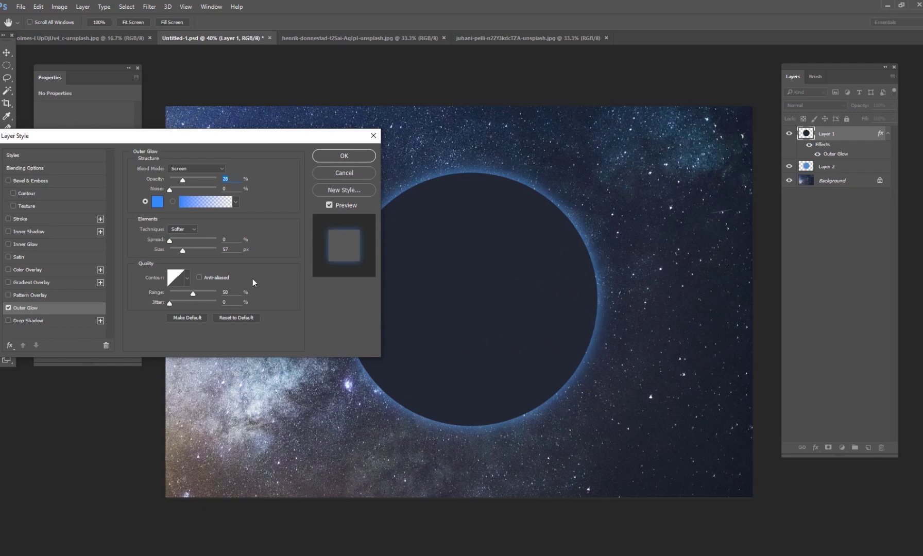
pyautogui.moveTo(183, 180)
pyautogui.mouseDown()
pyautogui.moveTo(170, 180)
pyautogui.moveTo(214, 184)
pyautogui.moveTo(184, 183)
pyautogui.mouseUp()
pyautogui.moveTo(183, 252); pyautogui.dragTo(176, 252)
pyautogui.click(369, 156)
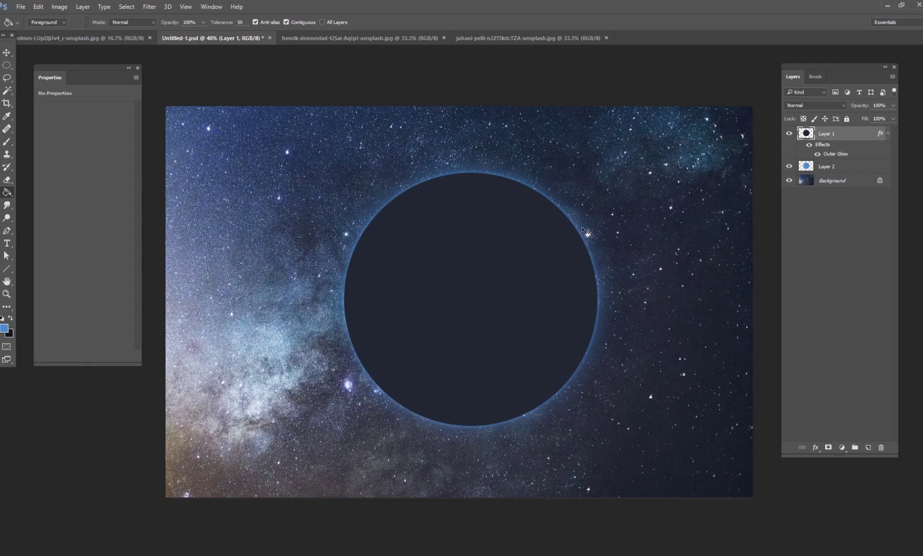
# Close the source photo open between Untitled-1.psd and the stone texture image, leaving the texture in front.
pyautogui.click(408, 40)
pyautogui.click(467, 37)
pyautogui.click(444, 37)
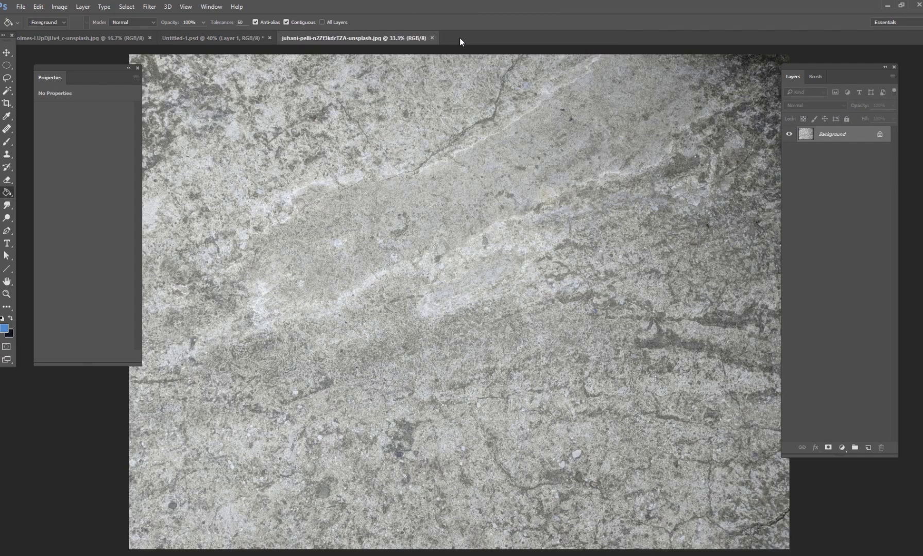
# Copy the entire stone texture image and paste it into Untitled-1.psd as a new layer above the circle.
pyautogui.click(126, 7)
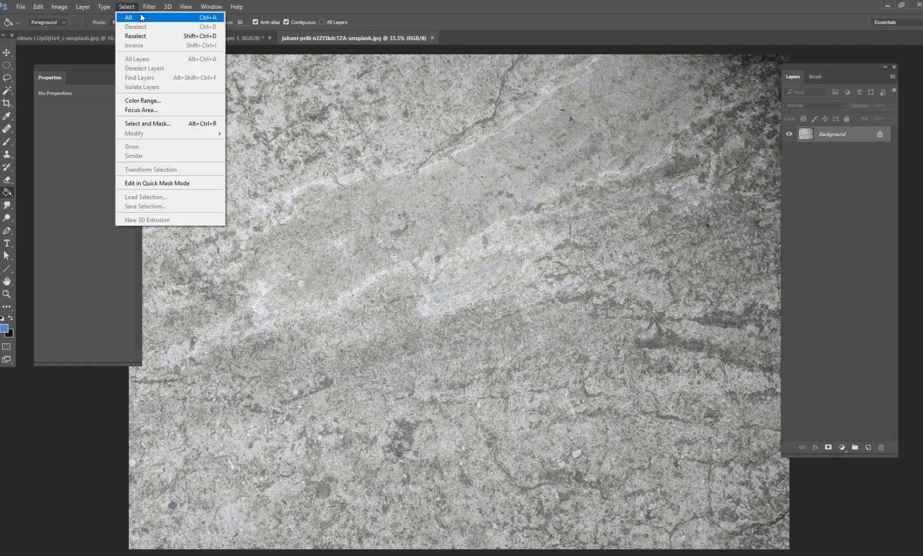
pyautogui.click(145, 23)
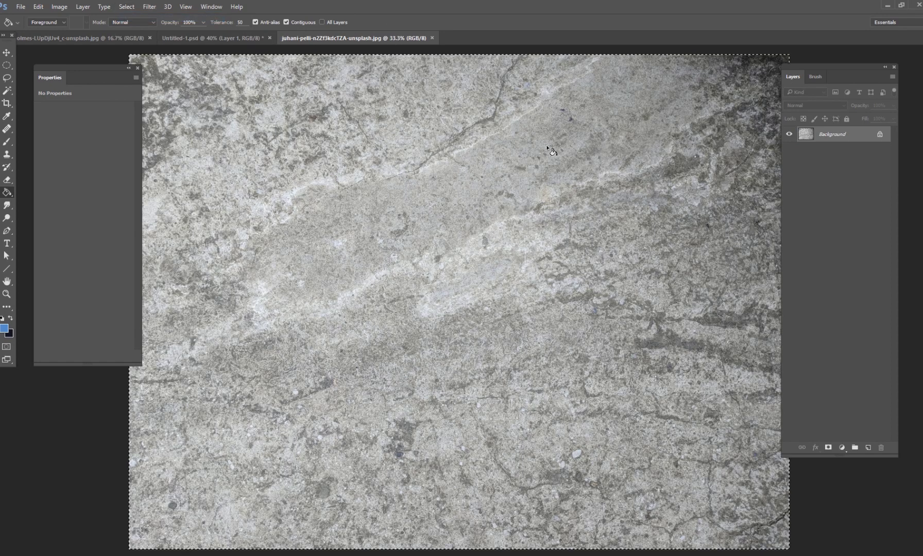
pyautogui.click(234, 37)
pyautogui.hotkey('ctrl', 'v')
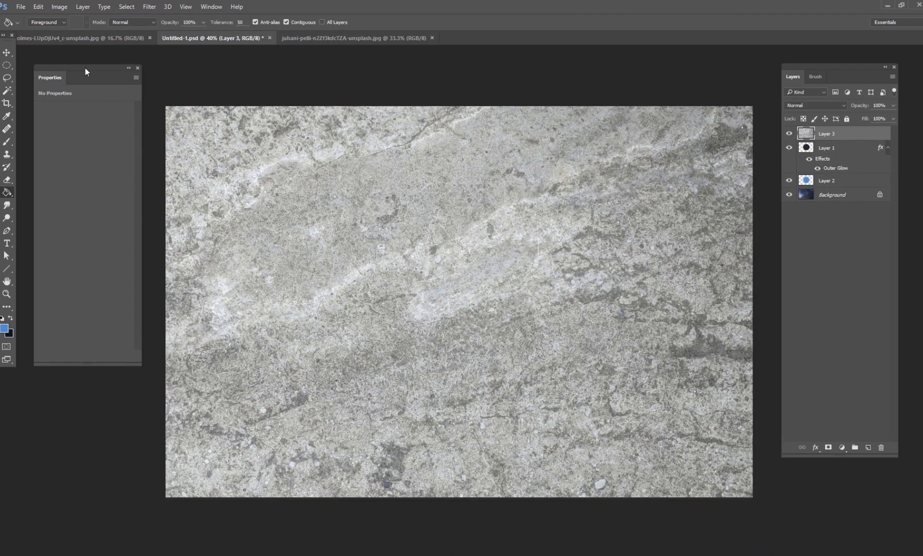
# Scale the pasted stone texture down to about 45% and centre it so that it completely covers the dark circle.
pyautogui.press('v')
pyautogui.moveTo(660, 117); pyautogui.dragTo(314, 163)
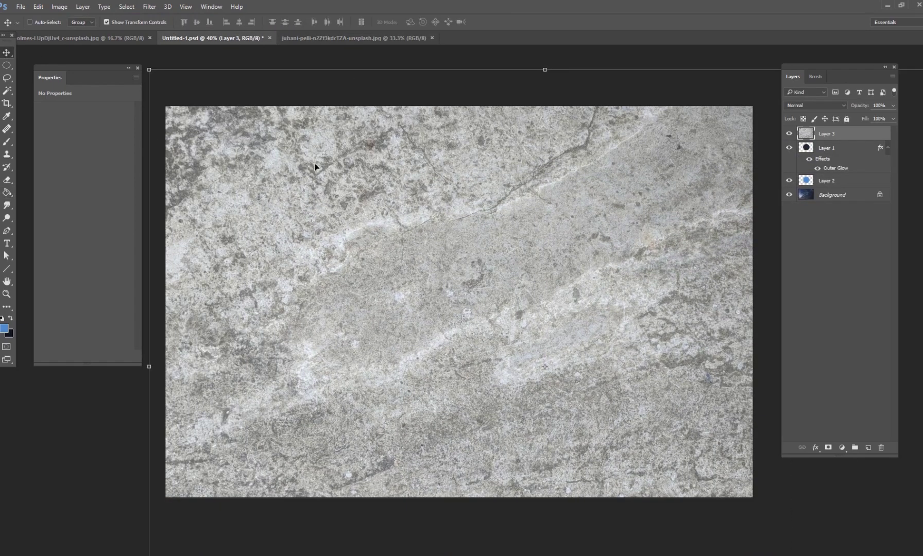
pyautogui.moveTo(149, 70); pyautogui.dragTo(622, 422)
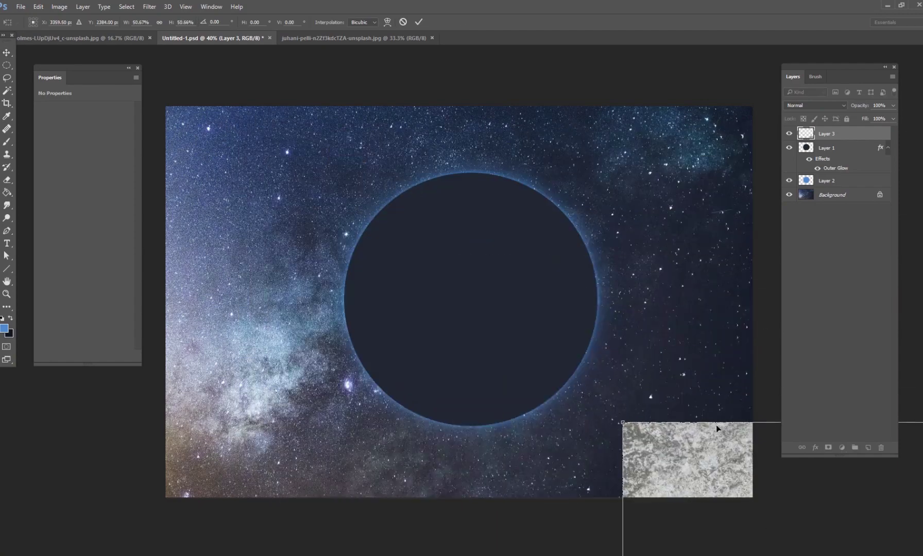
pyautogui.moveTo(717, 428); pyautogui.dragTo(353, 156)
pyautogui.moveTo(656, 152); pyautogui.dragTo(614, 181)
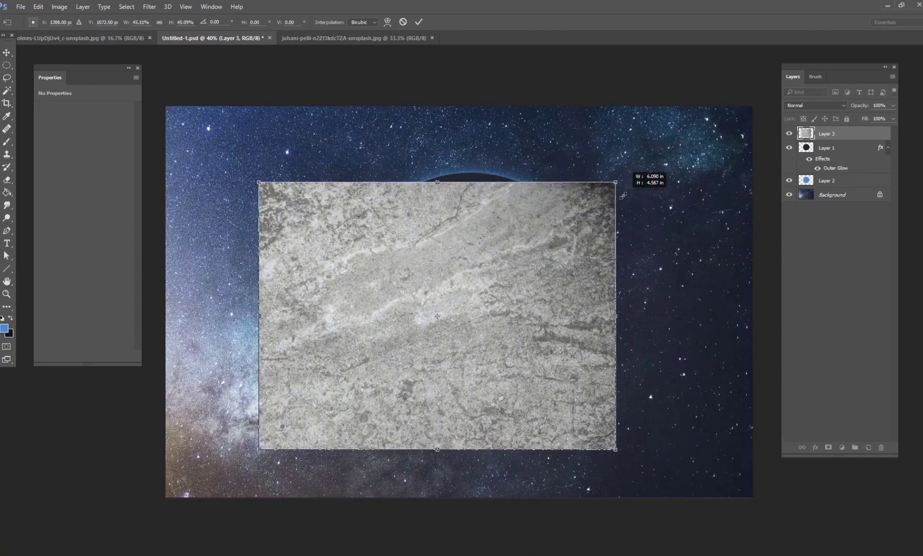
pyautogui.moveTo(584, 227); pyautogui.dragTo(624, 216)
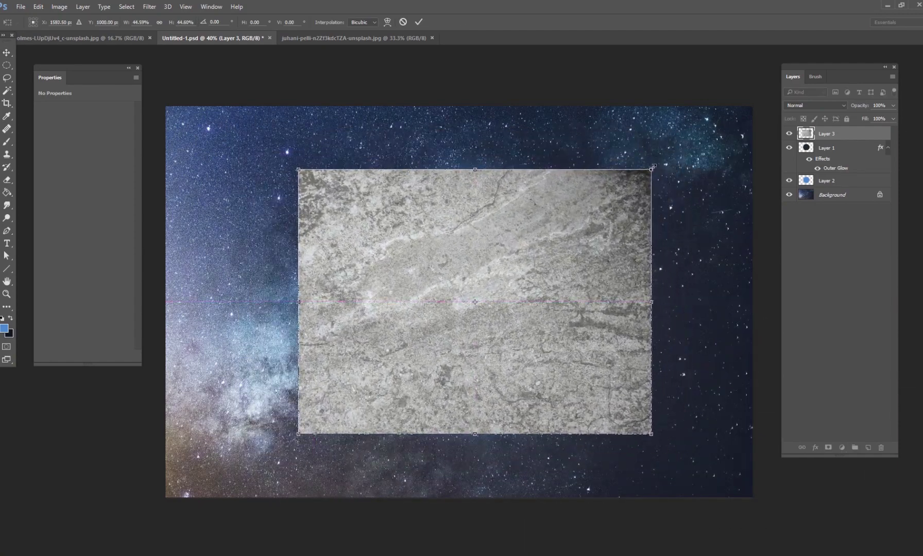
pyautogui.moveTo(652, 169); pyautogui.dragTo(624, 195)
pyautogui.click(418, 22)
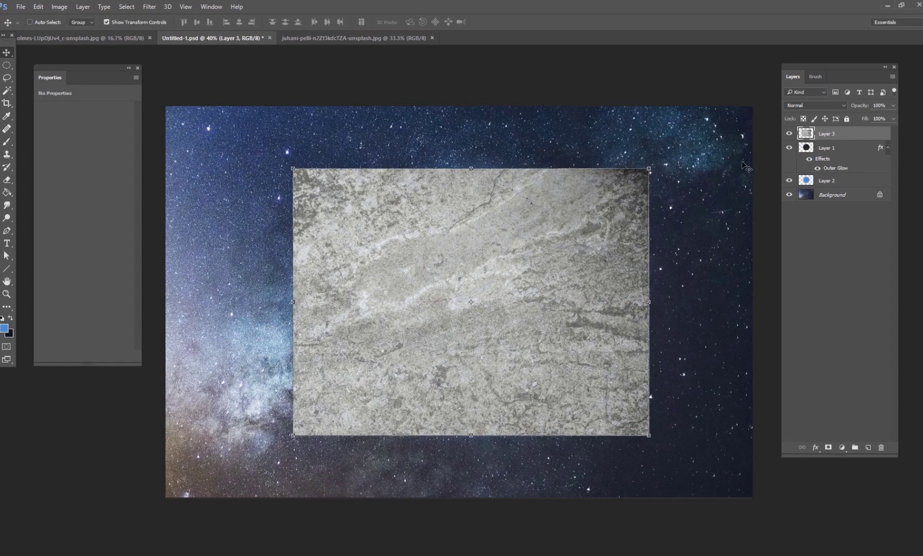
# Clip the stone texture on Layer 3 to the circle on Layer 1 and nudge it into place.
pyautogui.click(822, 143)
pyautogui.click(819, 134)
pyautogui.hotkey('ctrl', 'alt', 'g')
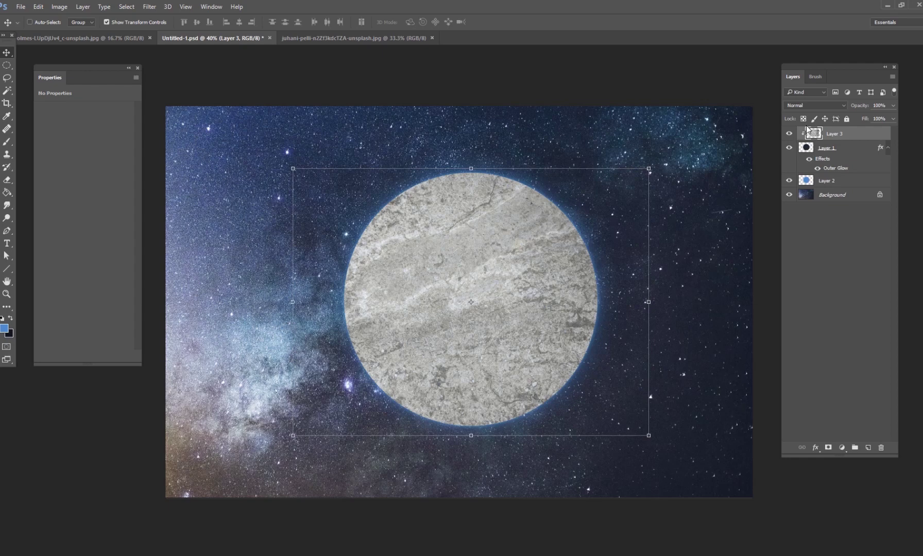
pyautogui.moveTo(552, 304); pyautogui.dragTo(558, 291)
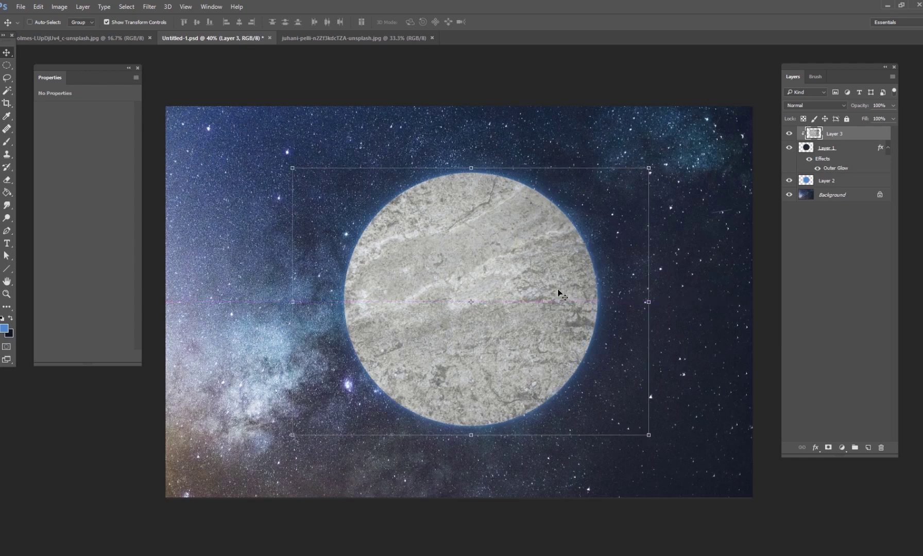
# Spherize the stone texture on Layer 3 by 100% within the circle's outline and set its blend mode to Soft Light.
pyautogui.keyDown('ctrl'); pyautogui.click(807, 150); pyautogui.keyUp('ctrl')
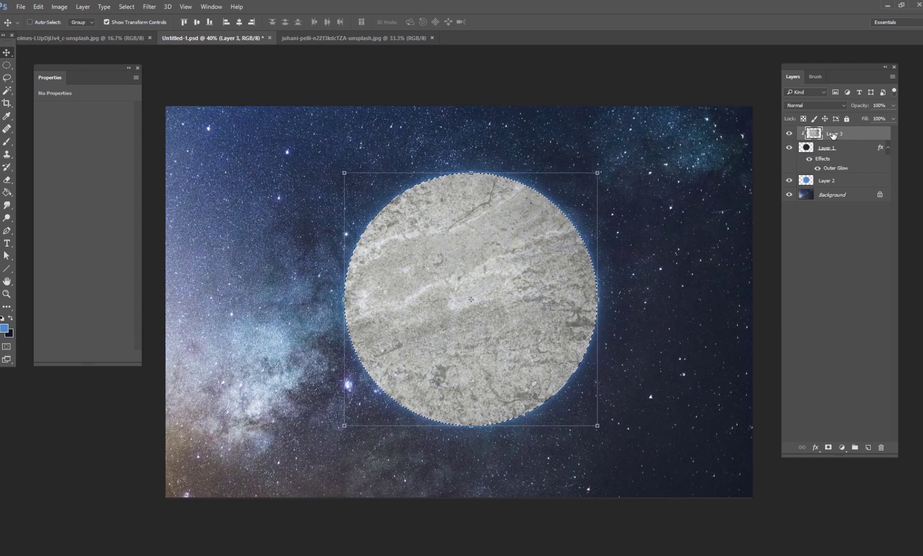
pyautogui.click(149, 7)
pyautogui.moveTo(177, 134)
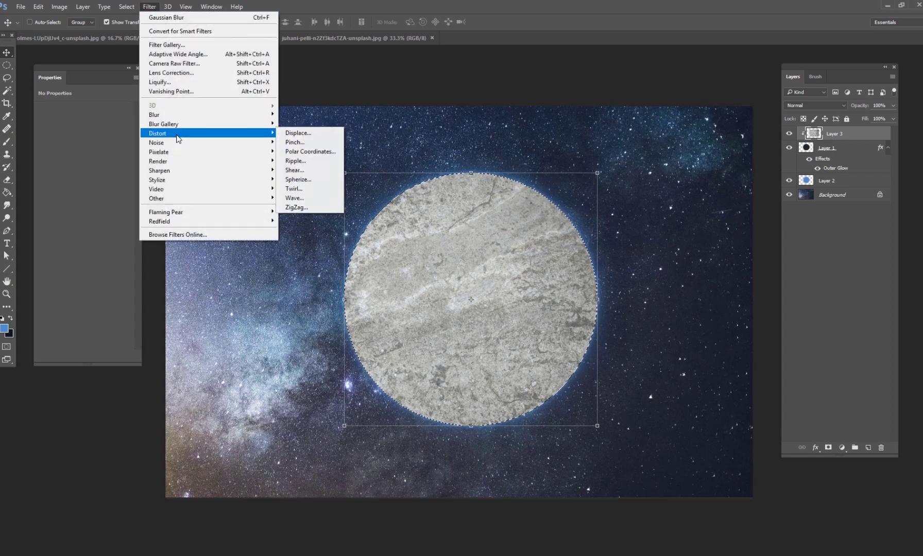
pyautogui.click(299, 180)
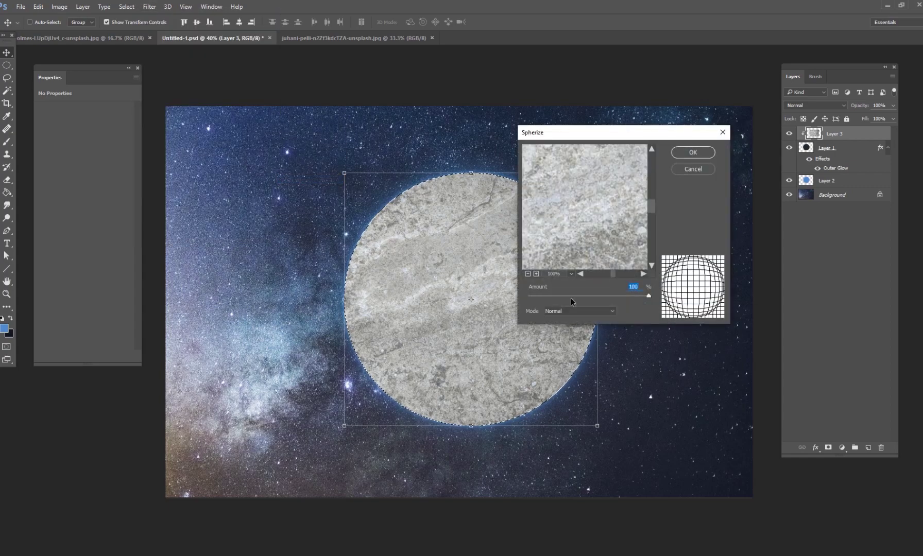
pyautogui.click(693, 152)
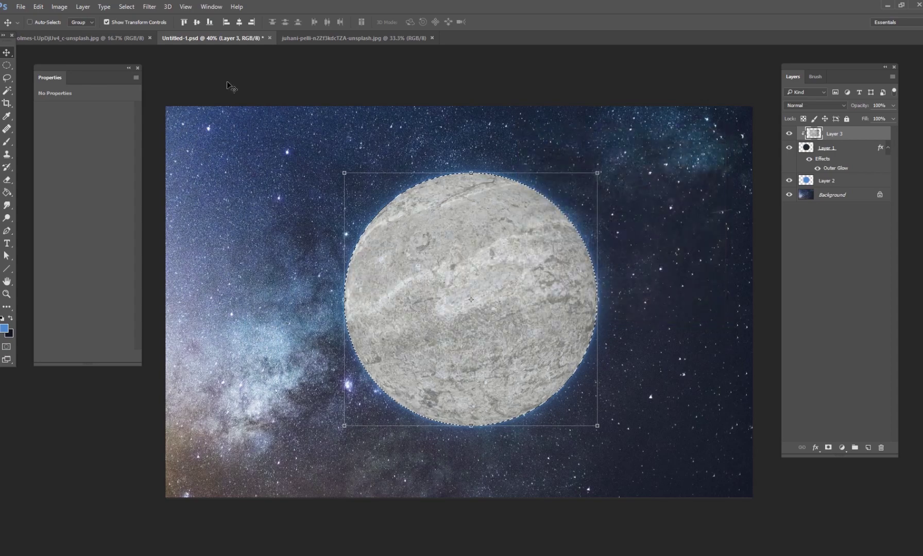
pyautogui.click(126, 7)
pyautogui.click(130, 24)
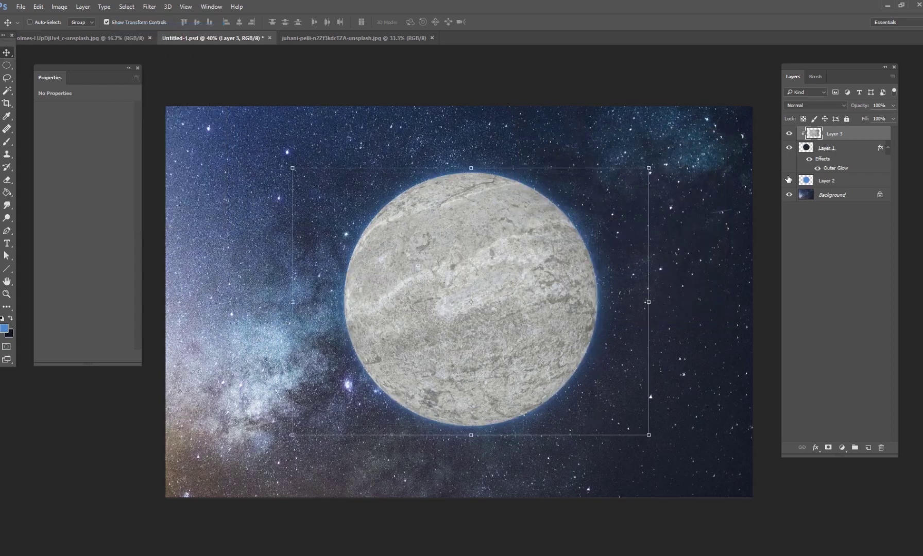
pyautogui.click(805, 107)
pyautogui.click(806, 206)
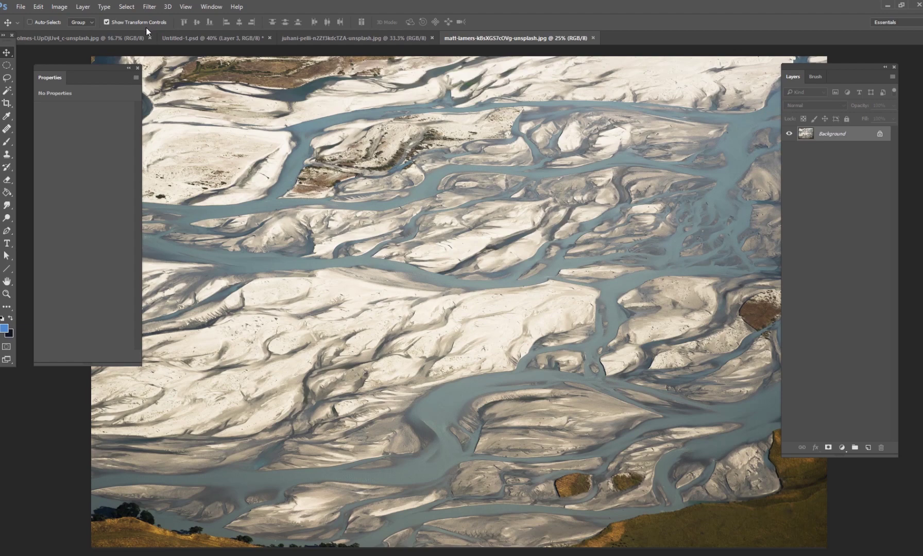
# Bring the entire river landscape image into Untitled-1.psd as a new layer above Layer 3 and clip it to the circle.
pyautogui.click(126, 7)
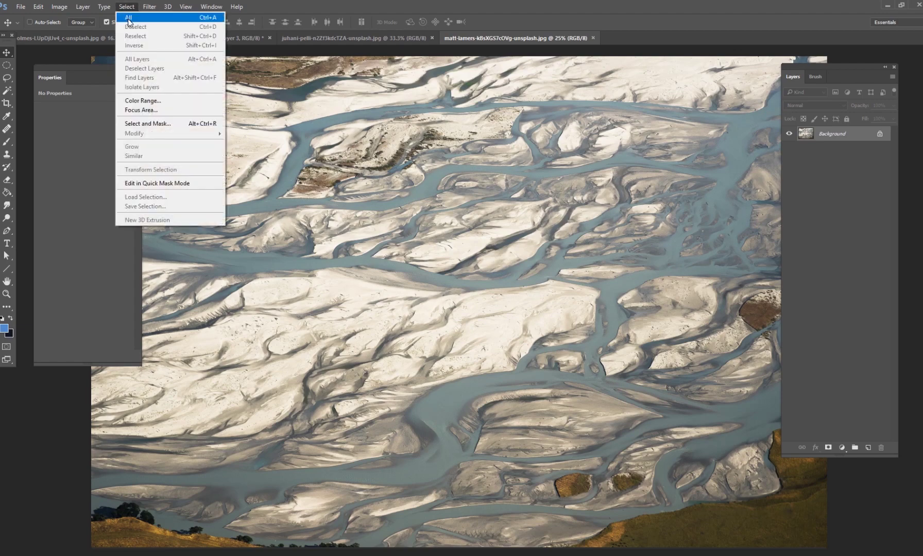
pyautogui.click(129, 15)
pyautogui.moveTo(339, 107); pyautogui.dragTo(512, 143)
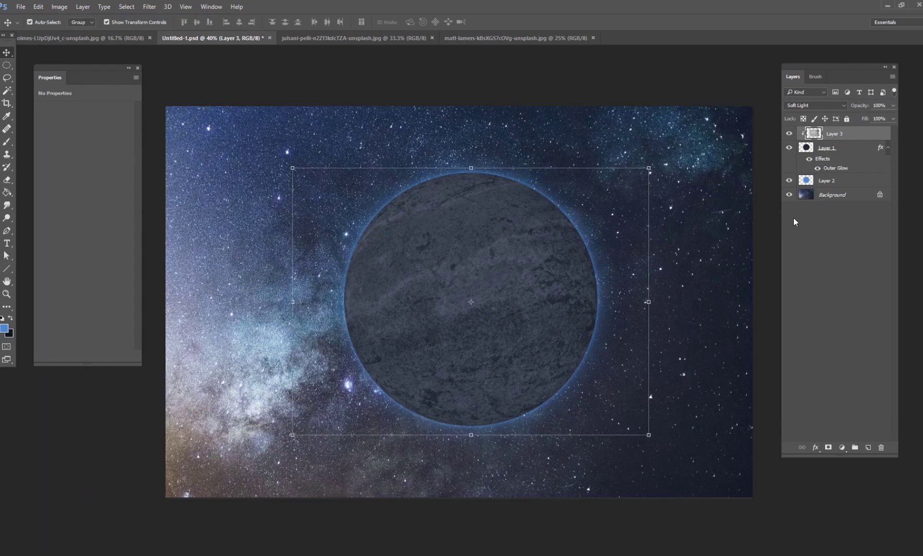
pyautogui.moveTo(794, 219); pyautogui.dragTo(794, 219)
pyautogui.hotkey('ctrl', 'alt', 'g')
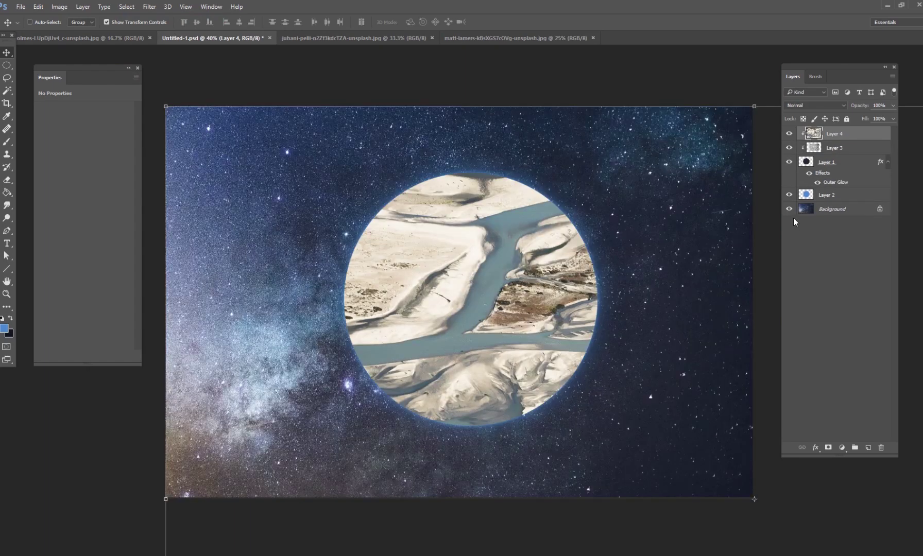
# Scale the river image on Layer 4 down to about 33% and position it over the circle.
pyautogui.hotkey('ctrl', 't')
pyautogui.moveTo(260, 135); pyautogui.dragTo(303, 175)
pyautogui.moveTo(186, 95); pyautogui.dragTo(510, 273)
pyautogui.moveTo(562, 331); pyautogui.dragTo(340, 150)
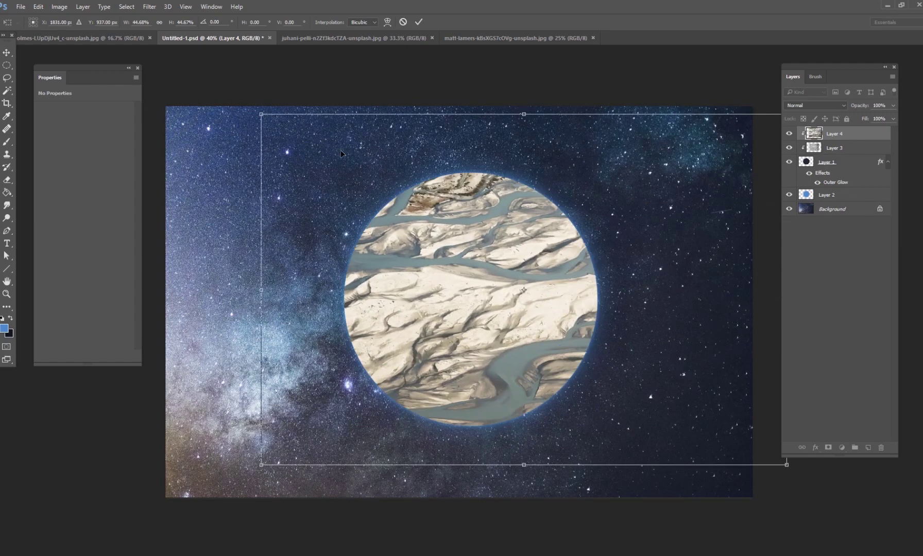
pyautogui.moveTo(262, 114); pyautogui.dragTo(364, 182)
pyautogui.moveTo(564, 252); pyautogui.dragTo(483, 235)
pyautogui.moveTo(682, 157); pyautogui.dragTo(651, 178)
pyautogui.moveTo(620, 214); pyautogui.dragTo(638, 202)
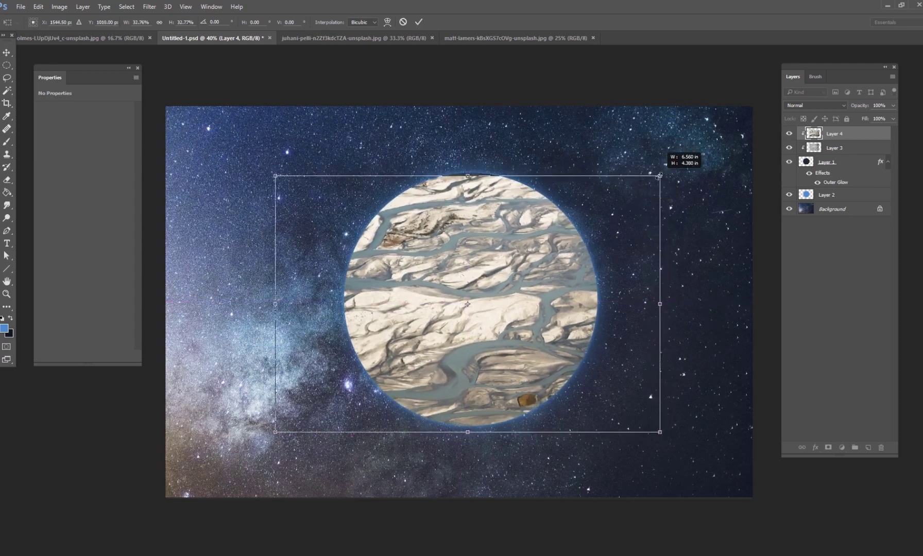
# Squeeze the river image to about 24% width and 33% height, keep it covering the circle, and apply the transformation.
pyautogui.moveTo(659, 175); pyautogui.dragTo(663, 173)
pyautogui.moveTo(481, 169); pyautogui.dragTo(481, 164)
pyautogui.moveTo(278, 300); pyautogui.dragTo(323, 300)
pyautogui.moveTo(663, 299); pyautogui.dragTo(595, 300)
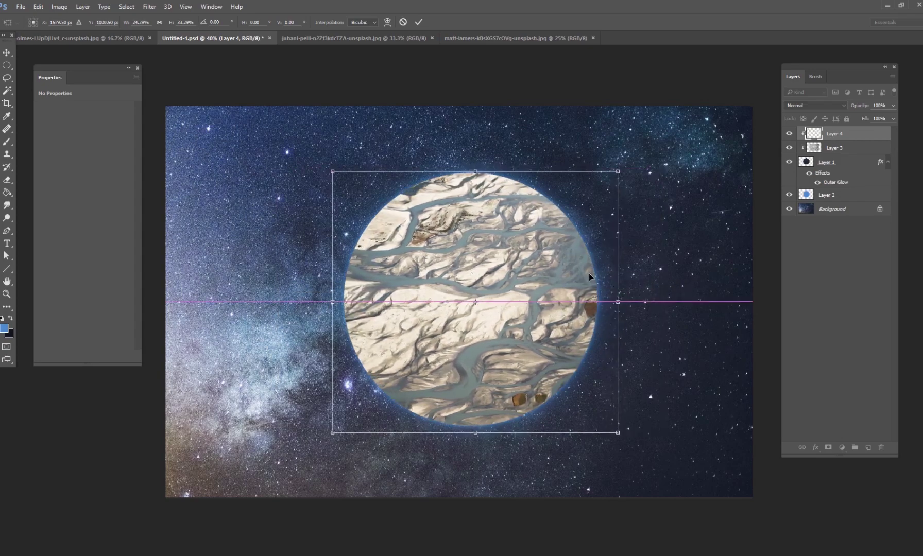
pyautogui.click(418, 22)
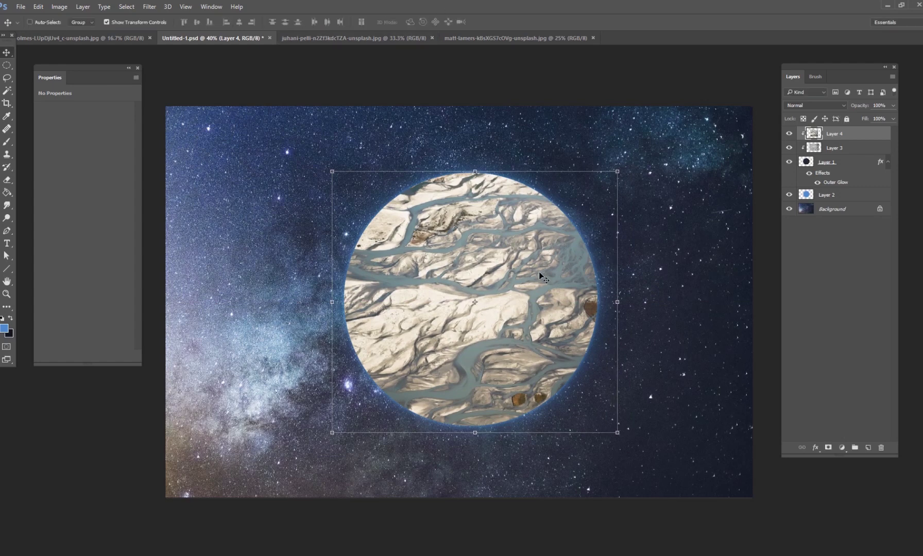
# Load the circle's outline as a selection, reapply the Spherize filter to the river image on Layer 4, and deselect.
pyautogui.keyDown('ctrl'); pyautogui.click(806, 162); pyautogui.keyUp('ctrl')
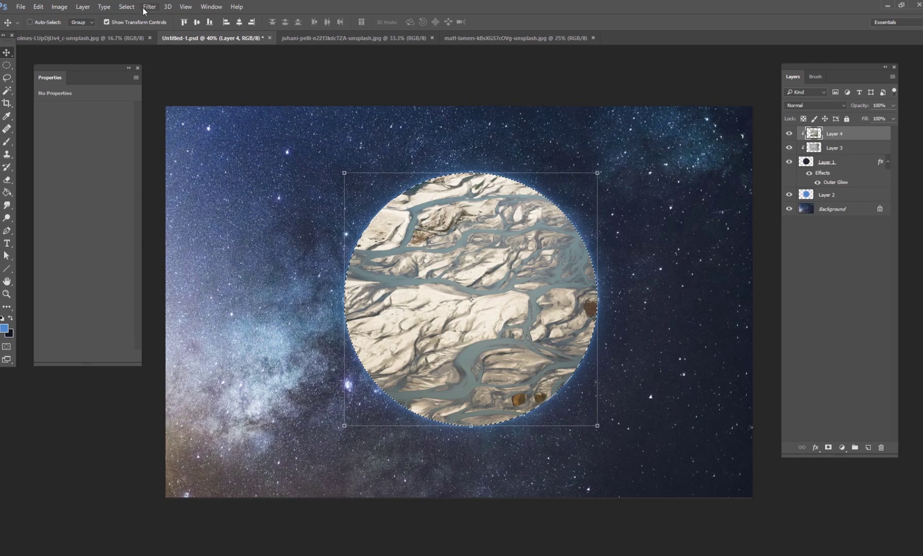
pyautogui.click(161, 7)
pyautogui.click(153, 18)
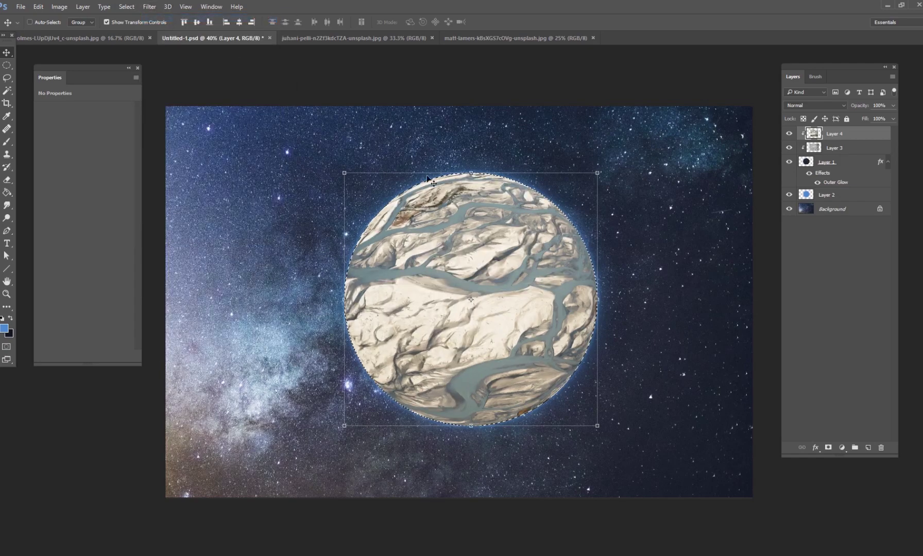
pyautogui.click(149, 7)
pyautogui.moveTo(127, 7)
pyautogui.click(134, 27)
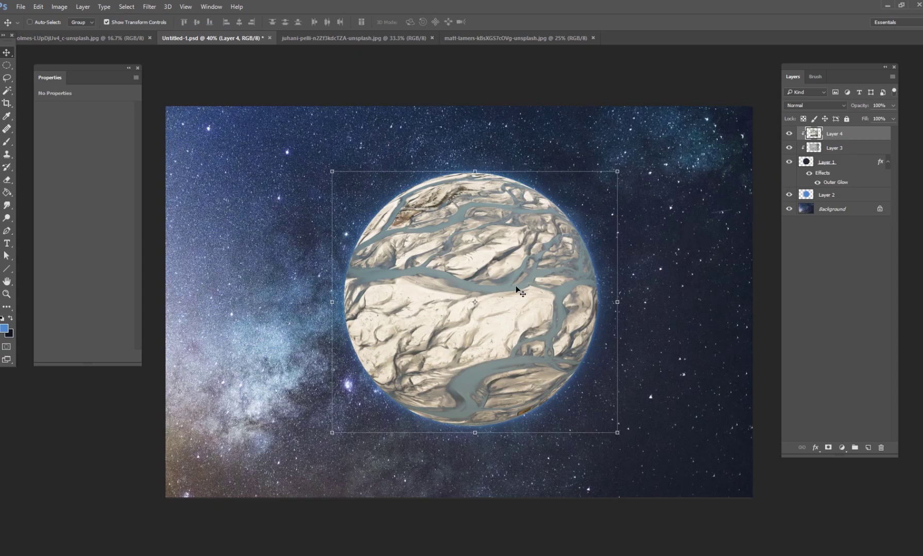
# Compare the planet with the river and stone texture layers hidden and shown.
pyautogui.click(789, 134)
pyautogui.click(788, 148)
pyautogui.click(788, 148)
pyautogui.click(789, 133)
# Select the blue-grey rivers on Layer 4 with the Magic Wand at tolerance 28 and copy them to a new layer.
pyautogui.moveTo(12, 93); pyautogui.dragTo(31, 101)
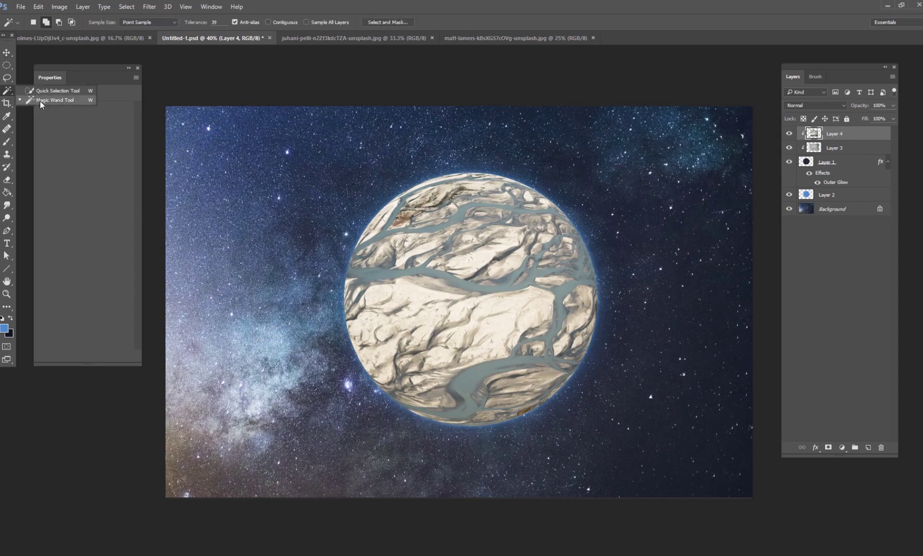
pyautogui.click(43, 101)
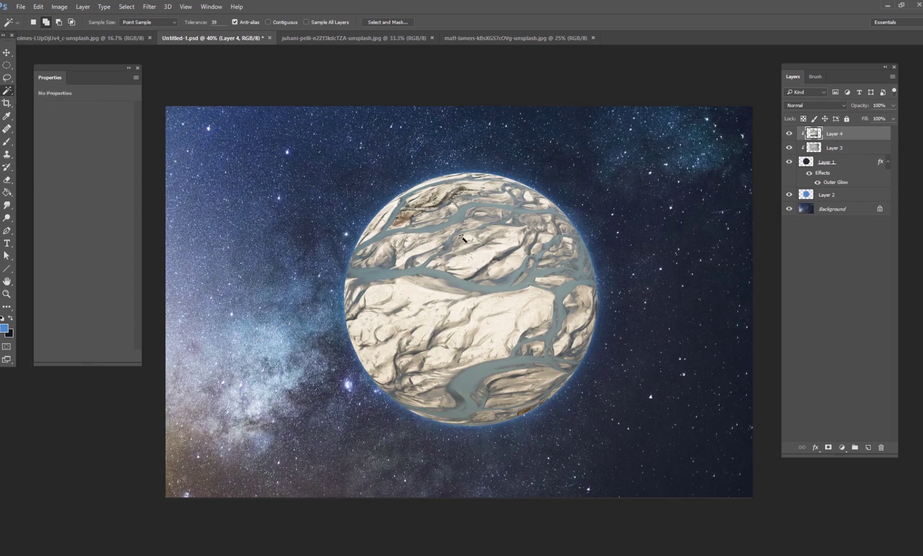
pyautogui.click(460, 216)
pyautogui.click(395, 270)
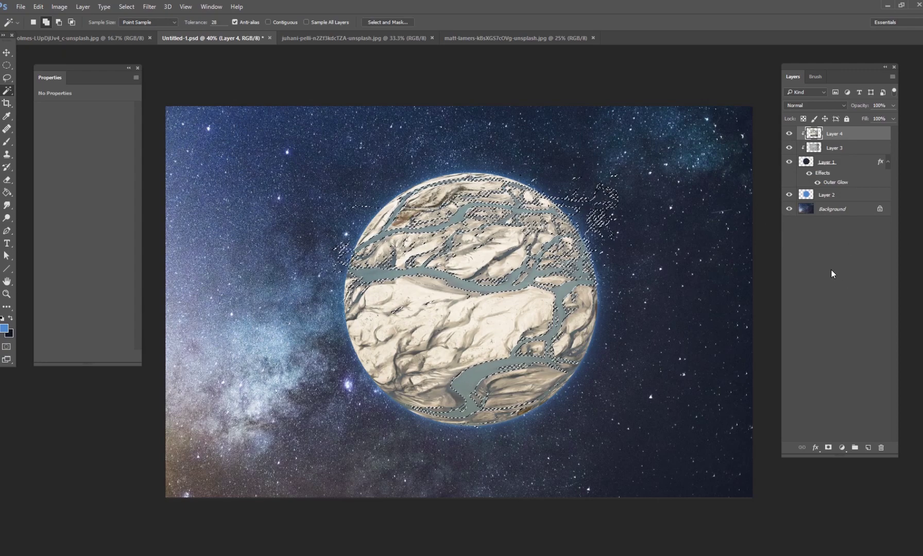
pyautogui.hotkey('ctrl', 'j')
pyautogui.press('v')
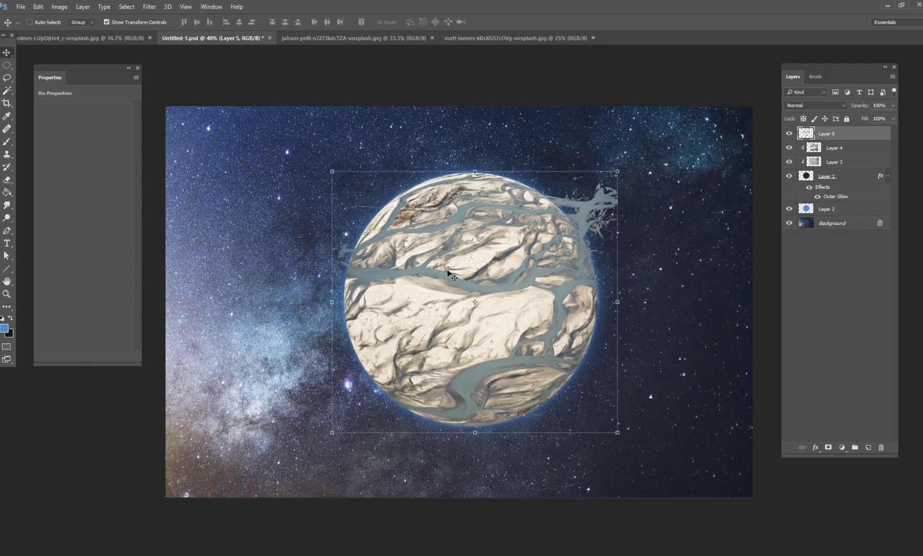
pyautogui.moveTo(447, 270); pyautogui.dragTo(431, 315)
pyautogui.hotkey('ctrl', 'z')
# Rename the copied river layer "rivers" and hide it.
pyautogui.press('Return')
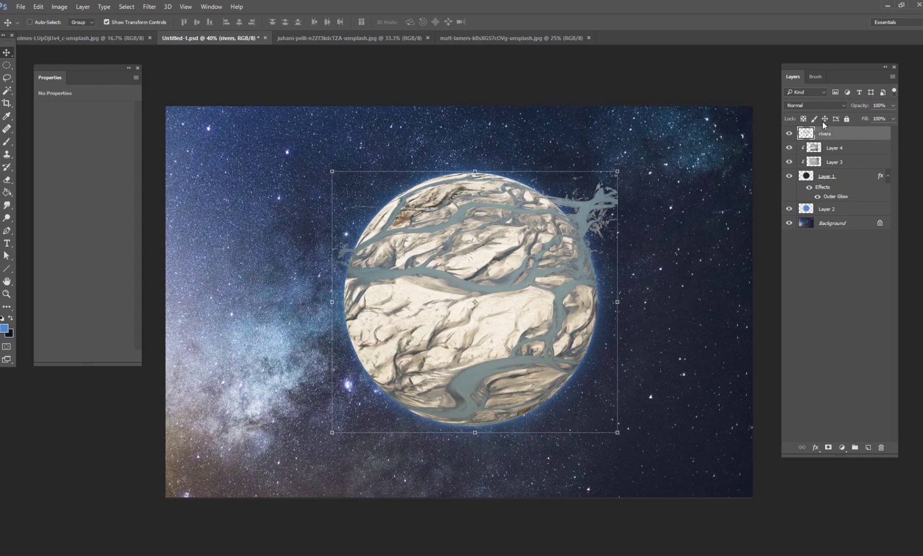
pyautogui.click(788, 133)
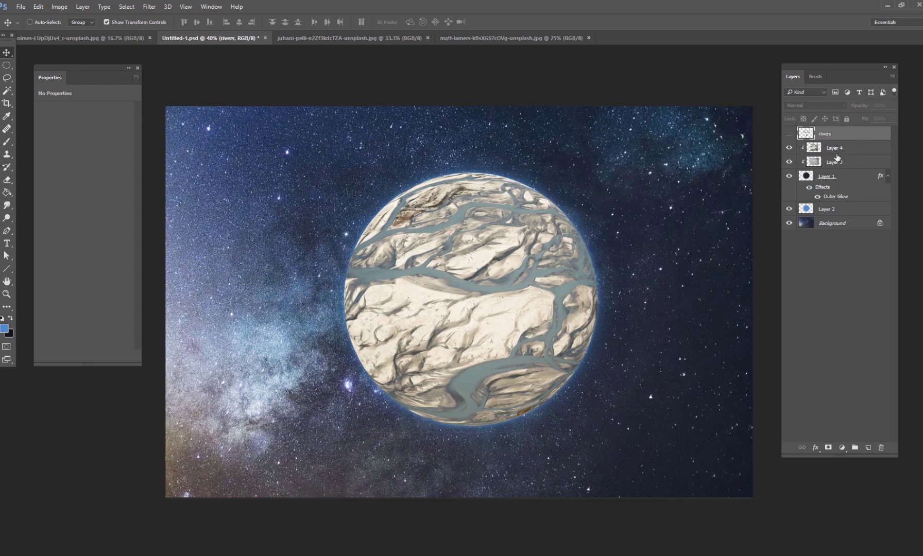
# Try Soft Light on Layer 4 and settle on Overlay as its blend mode.
pyautogui.click(835, 149)
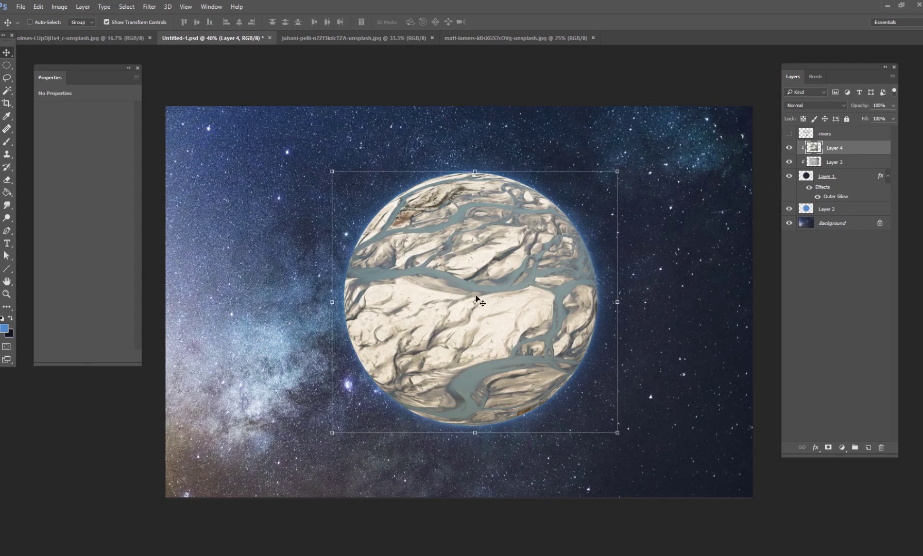
pyautogui.click(824, 105)
pyautogui.click(802, 207)
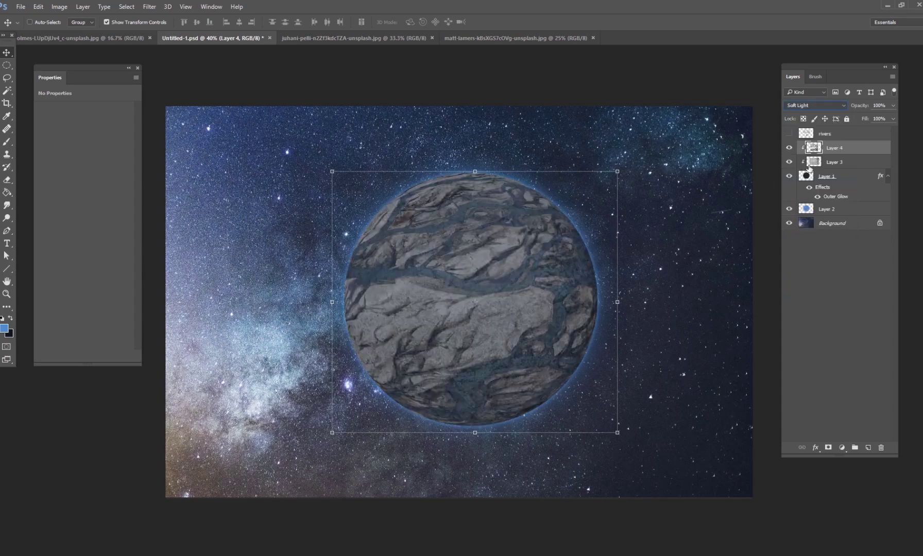
pyautogui.click(821, 106)
pyautogui.click(807, 198)
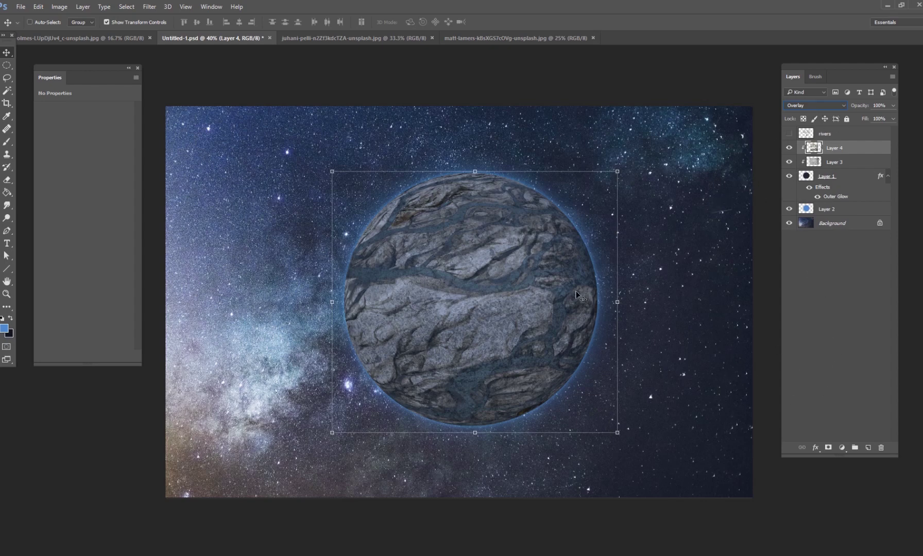
# Add a new layer above Layer 4, clip it to the circle, and sample the sky's dark navy as the brush colour.
pyautogui.click(869, 447)
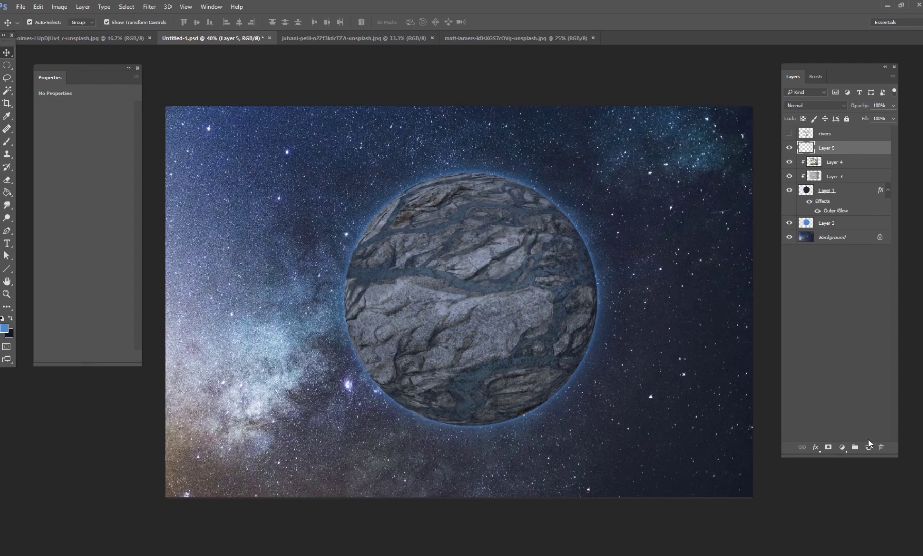
pyautogui.hotkey('ctrl', 'alt', 'g')
pyautogui.click(8, 142)
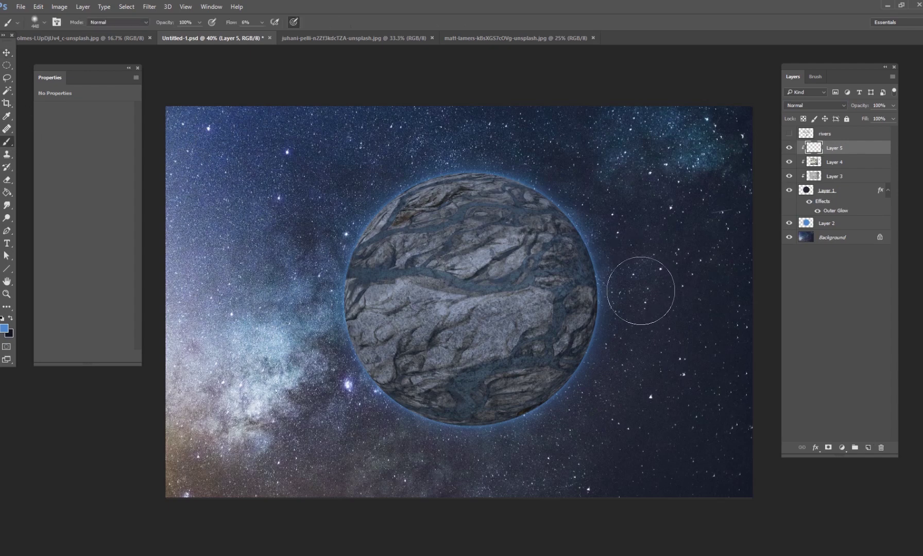
pyautogui.keyDown('alt'); pyautogui.click(693, 304); pyautogui.keyUp('alt')
# Enlarge the soft brush at 0% hardness and paint a first dark stroke down the planet's right side on Layer 5.
pyautogui.rightClick(633, 283)
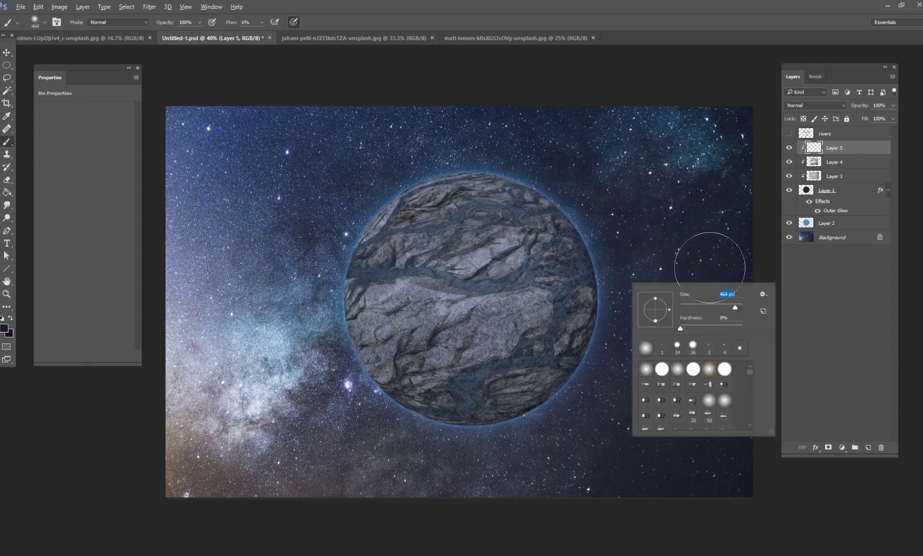
pyautogui.press('Return')
pyautogui.rightClick(553, 256)
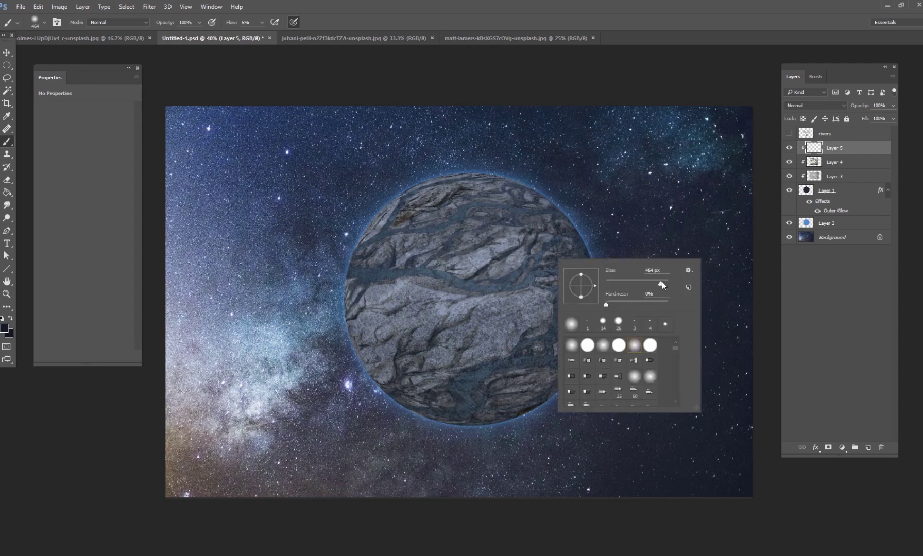
pyautogui.click(662, 283)
pyautogui.press('Return')
pyautogui.moveTo(557, 249)
pyautogui.mouseDown()
pyautogui.moveTo(516, 192)
pyautogui.moveTo(545, 381)
pyautogui.mouseUp()
# Set the soft brush size to 480 px and deepen the shadow along the planet's right side.
pyautogui.rightClick(550, 292)
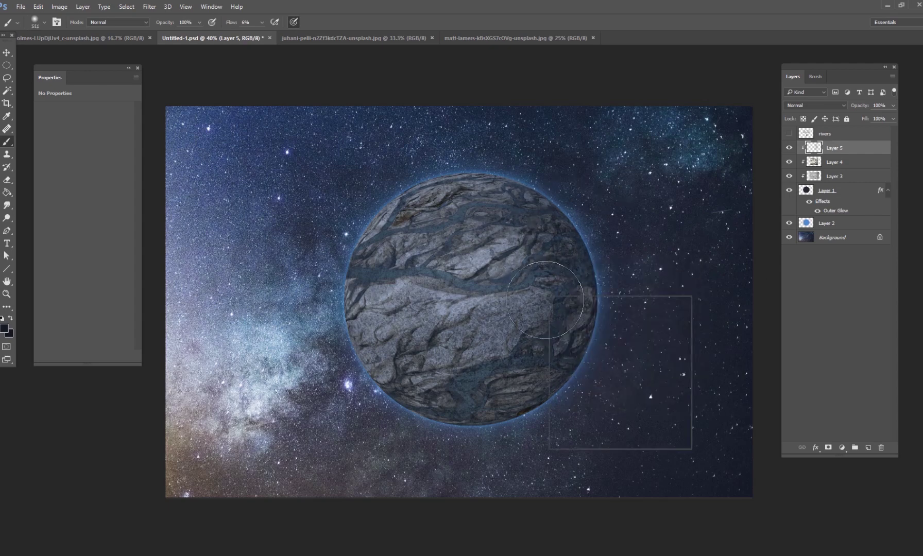
pyautogui.moveTo(626, 321); pyautogui.dragTo(653, 320)
pyautogui.rightClick(677, 307)
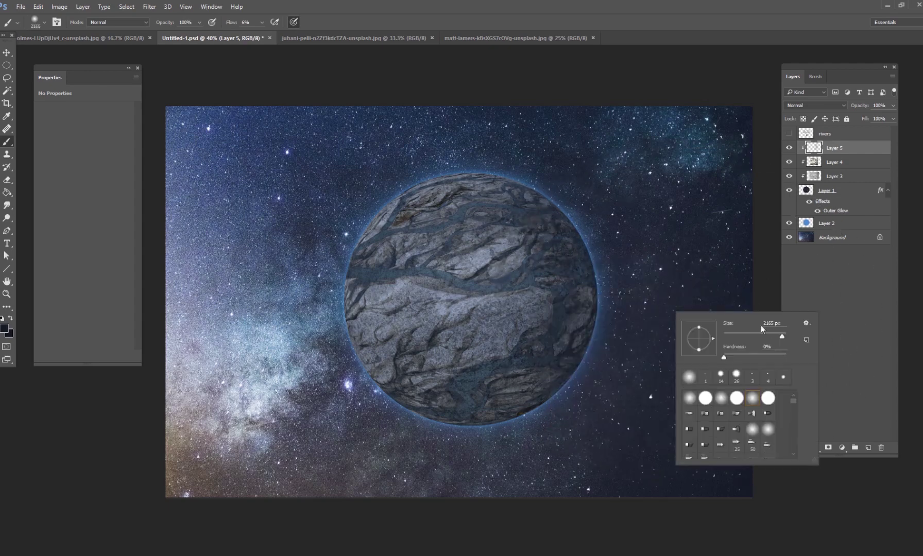
pyautogui.moveTo(782, 338); pyautogui.dragTo(775, 337)
pyautogui.moveTo(594, 293)
pyautogui.mouseDown()
pyautogui.moveTo(540, 417)
pyautogui.moveTo(591, 269)
pyautogui.moveTo(442, 423)
pyautogui.moveTo(532, 333)
pyautogui.moveTo(535, 221)
pyautogui.mouseUp()
# Enlarge the brush to about 511 px and paint shadow across most of the planet, keeping its left edge lighter.
pyautogui.rightClick(628, 287)
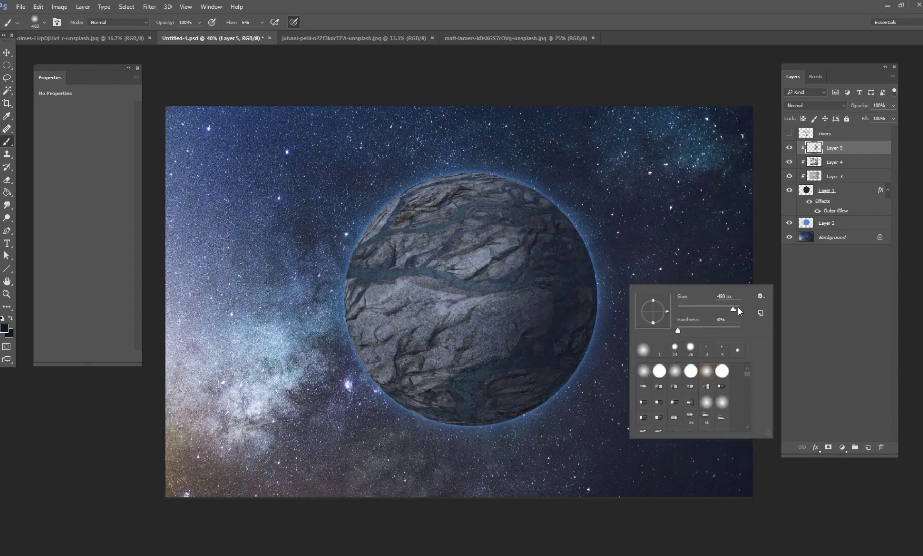
pyautogui.moveTo(731, 309); pyautogui.dragTo(734, 309)
pyautogui.moveTo(602, 269)
pyautogui.mouseDown()
pyautogui.moveTo(496, 272)
pyautogui.moveTo(387, 401)
pyautogui.moveTo(498, 227)
pyautogui.moveTo(520, 324)
pyautogui.moveTo(472, 393)
pyautogui.moveTo(539, 289)
pyautogui.moveTo(531, 247)
pyautogui.moveTo(486, 309)
pyautogui.moveTo(536, 222)
pyautogui.moveTo(389, 314)
pyautogui.moveTo(534, 293)
pyautogui.moveTo(441, 227)
pyautogui.moveTo(400, 384)
pyautogui.moveTo(561, 378)
pyautogui.moveTo(466, 172)
pyautogui.moveTo(520, 370)
pyautogui.moveTo(595, 346)
pyautogui.moveTo(723, 273)
pyautogui.moveTo(536, 296)
pyautogui.moveTo(429, 367)
pyautogui.moveTo(543, 252)
pyautogui.moveTo(463, 417)
pyautogui.moveTo(401, 386)
pyautogui.moveTo(386, 340)
pyautogui.moveTo(428, 301)
pyautogui.moveTo(384, 259)
pyautogui.moveTo(471, 199)
pyautogui.moveTo(500, 329)
pyautogui.moveTo(388, 313)
pyautogui.moveTo(389, 262)
pyautogui.moveTo(423, 334)
pyautogui.moveTo(700, 279)
pyautogui.moveTo(433, 248)
pyautogui.moveTo(392, 340)
pyautogui.mouseUp()
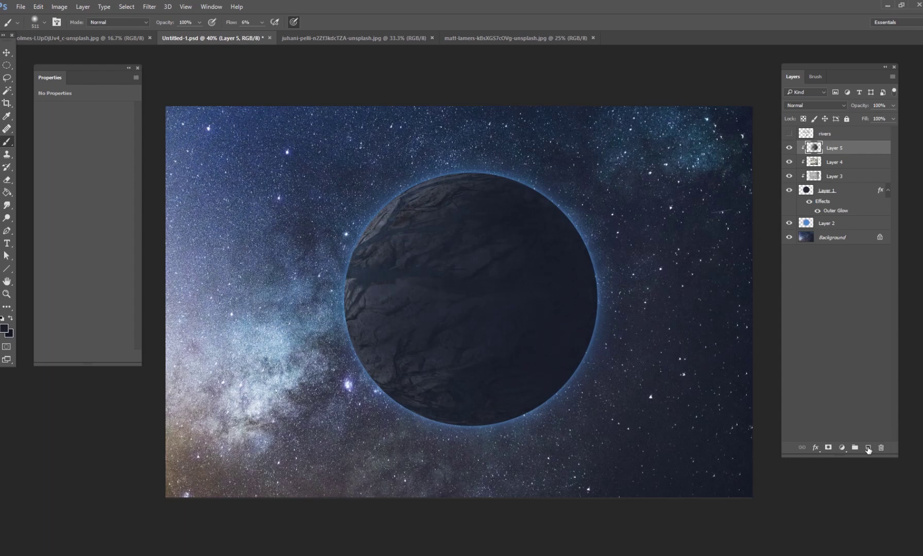
# Add a new layer above Layer 5, clip it to the circle, and set the brush colour to white (ffffff).
pyautogui.click(868, 448)
pyautogui.hotkey('ctrl', 'alt', 'g')
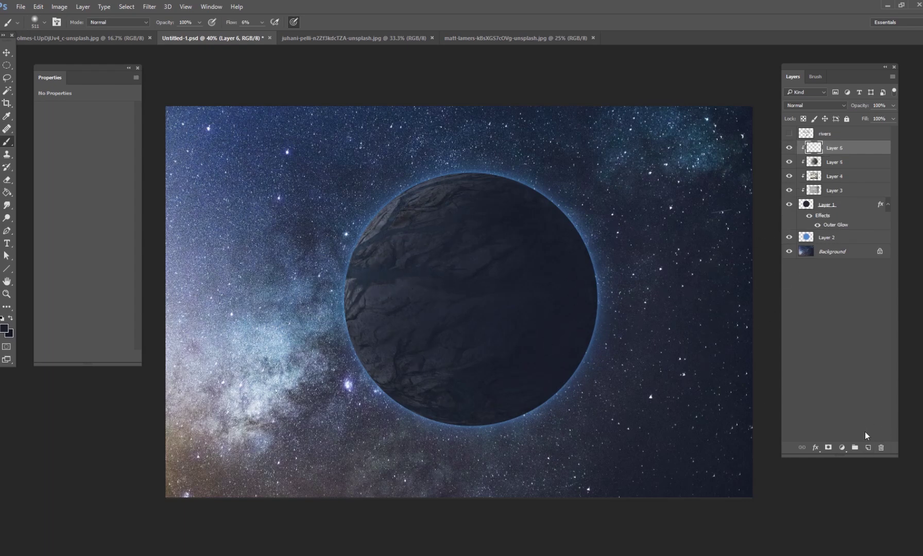
pyautogui.click(4, 329)
pyautogui.click(524, 161)
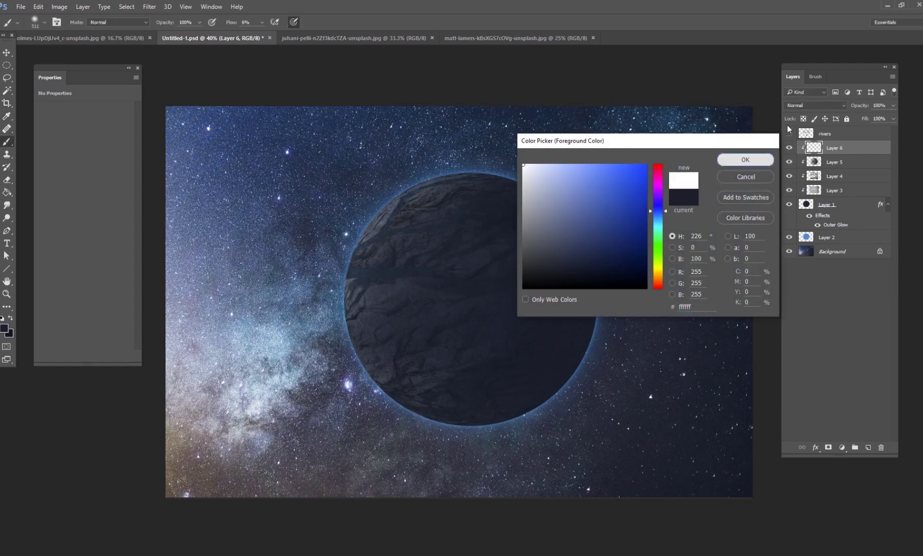
pyautogui.click(758, 158)
# Set Layer 6 to Overlay and paint white light along the planet's upper-left edge, reducing the soft brush to 199 px.
pyautogui.click(814, 105)
pyautogui.click(804, 197)
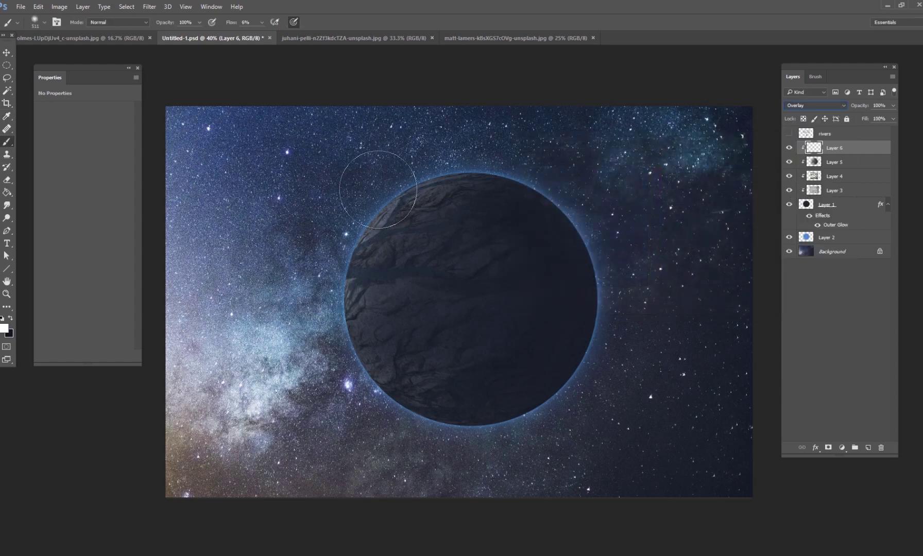
pyautogui.moveTo(374, 184)
pyautogui.mouseDown()
pyautogui.moveTo(388, 171)
pyautogui.moveTo(337, 223)
pyautogui.moveTo(323, 272)
pyautogui.moveTo(331, 249)
pyautogui.moveTo(337, 359)
pyautogui.moveTo(384, 406)
pyautogui.moveTo(309, 268)
pyautogui.moveTo(327, 267)
pyautogui.moveTo(331, 277)
pyautogui.moveTo(341, 217)
pyautogui.moveTo(417, 154)
pyautogui.mouseUp()
pyautogui.rightClick(449, 167)
pyautogui.click(547, 192)
pyautogui.press('Return')
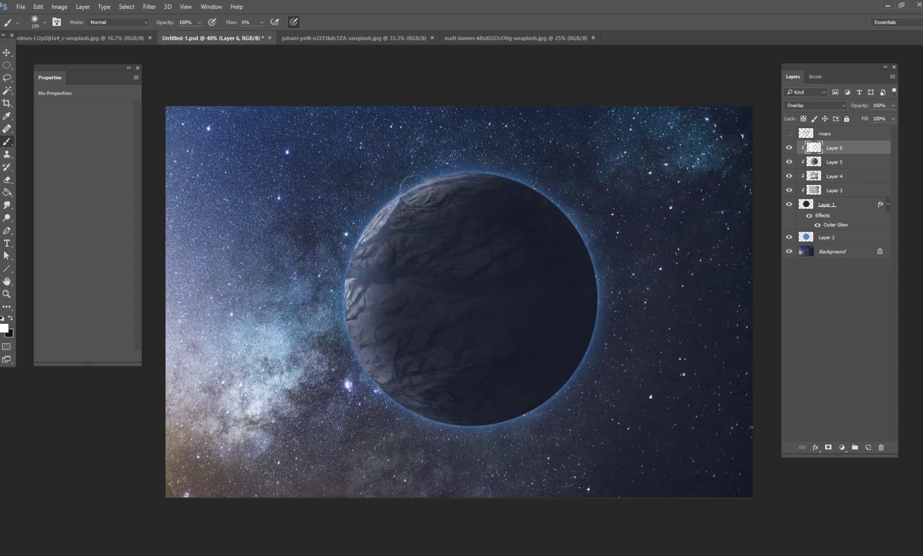
# Enlarge the soft brush and paint broader white light over the planet's left side on Layer 6.
pyautogui.rightClick(363, 273)
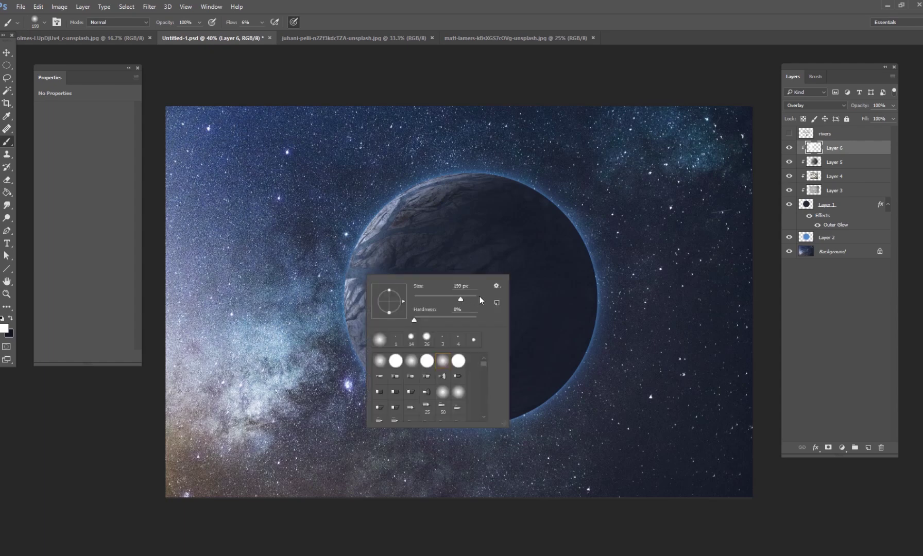
pyautogui.moveTo(465, 299); pyautogui.dragTo(470, 299)
pyautogui.press('Return')
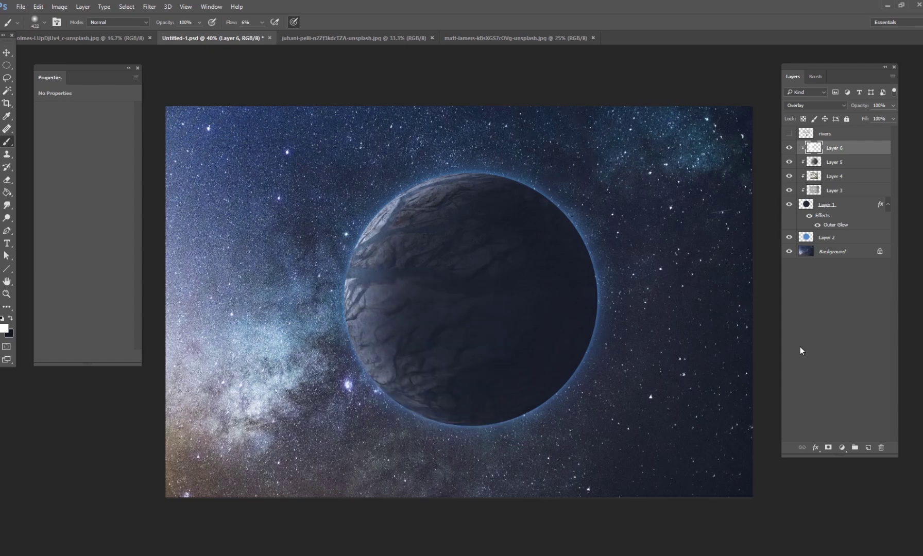
# Create a Color Dodge group above Layer 6 containing a new empty layer, and move the unhidden rivers layer into it.
pyautogui.click(856, 446)
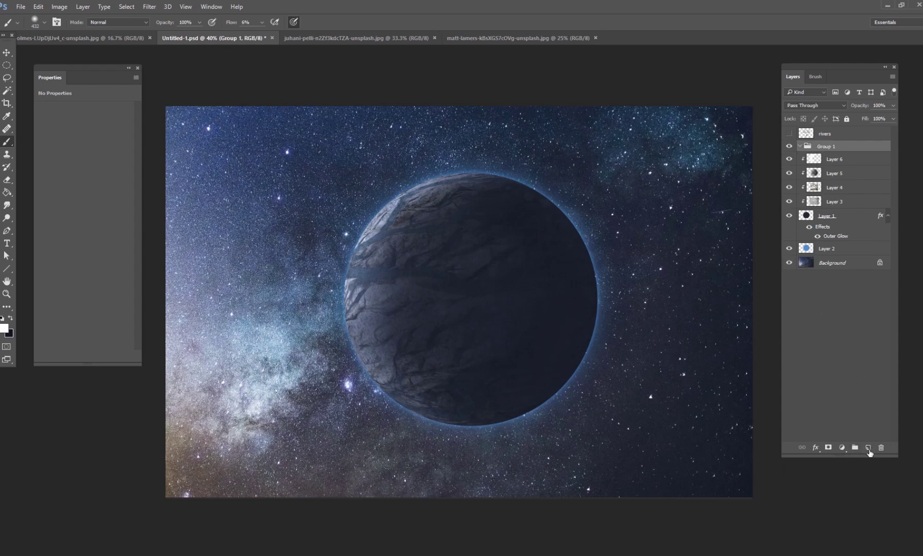
pyautogui.click(868, 449)
pyautogui.click(826, 148)
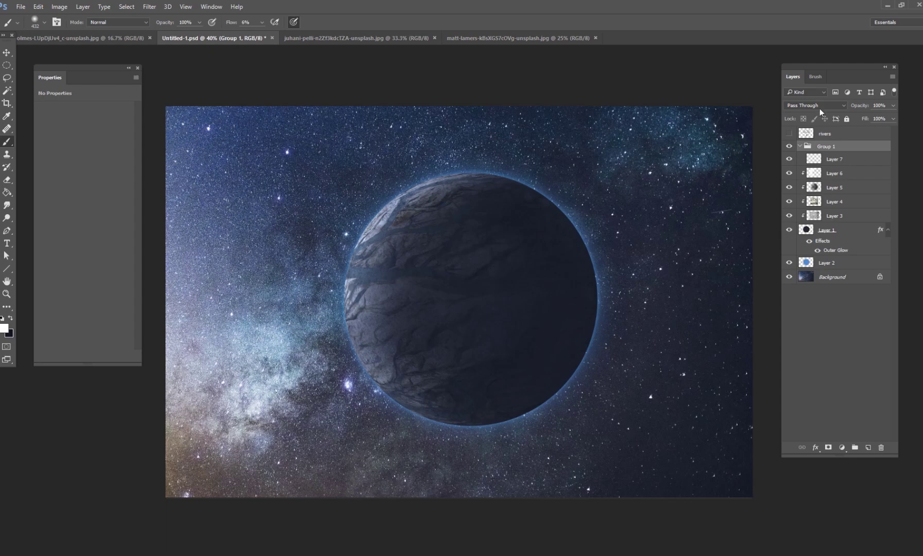
pyautogui.click(819, 106)
pyautogui.click(811, 187)
pyautogui.click(791, 135)
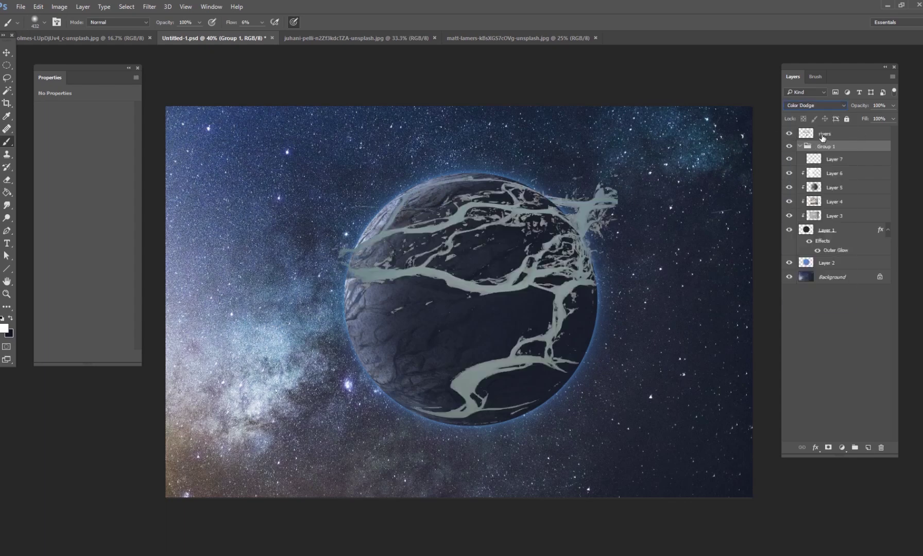
pyautogui.moveTo(822, 138); pyautogui.dragTo(831, 153)
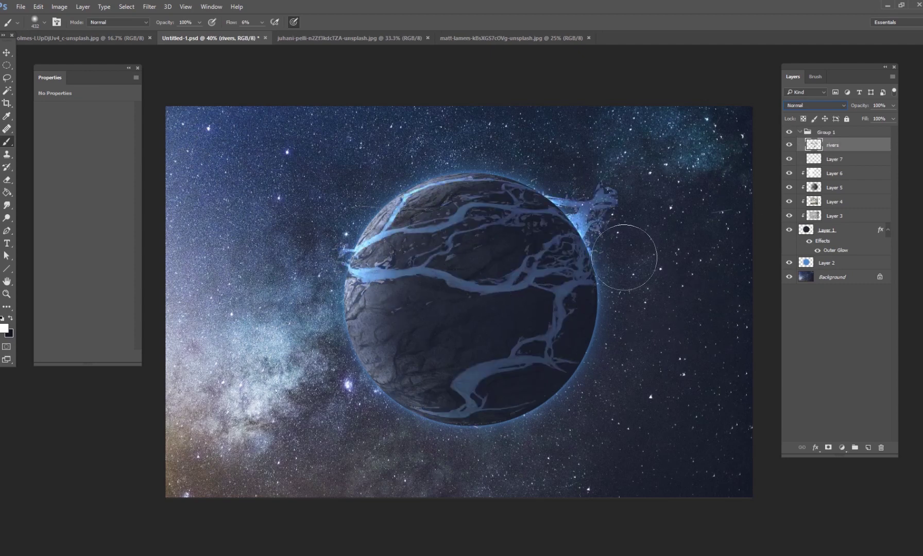
# Mask the rivers layer to the circle's outline and paint black on the mask to fade the rivers on the planet's dark side.
pyautogui.keyDown('ctrl'); pyautogui.click(806, 230); pyautogui.keyUp('ctrl')
pyautogui.click(828, 448)
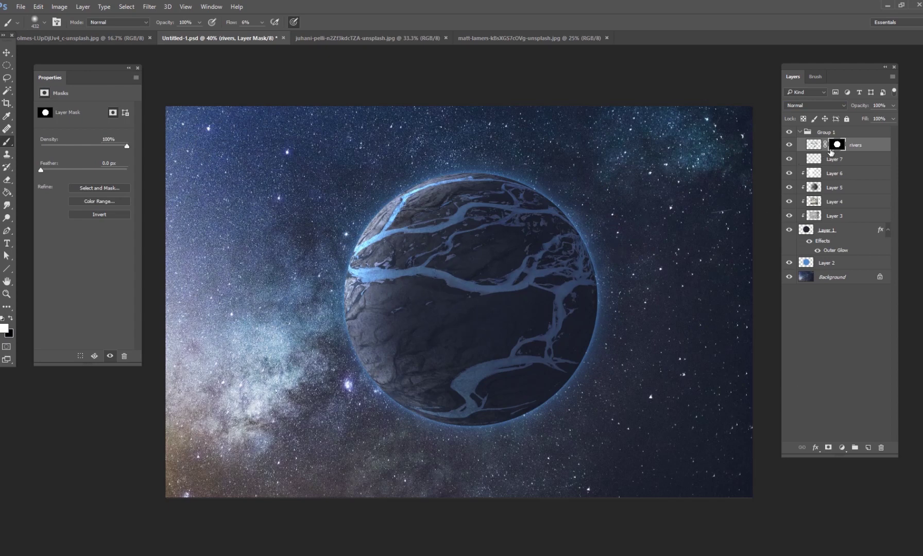
pyautogui.click(10, 318)
pyautogui.moveTo(548, 246)
pyautogui.mouseDown()
pyautogui.moveTo(533, 243)
pyautogui.moveTo(566, 258)
pyautogui.moveTo(555, 319)
pyautogui.moveTo(535, 324)
pyautogui.moveTo(471, 305)
pyautogui.moveTo(507, 250)
pyautogui.moveTo(575, 385)
pyautogui.moveTo(527, 257)
pyautogui.moveTo(437, 323)
pyautogui.moveTo(451, 288)
pyautogui.moveTo(531, 206)
pyautogui.moveTo(560, 216)
pyautogui.moveTo(422, 416)
pyautogui.moveTo(608, 279)
pyautogui.moveTo(472, 400)
pyautogui.moveTo(453, 309)
pyautogui.moveTo(474, 398)
pyautogui.moveTo(569, 285)
pyautogui.moveTo(491, 174)
pyautogui.moveTo(466, 367)
pyautogui.moveTo(476, 341)
pyautogui.moveTo(428, 216)
pyautogui.moveTo(521, 188)
pyautogui.moveTo(425, 388)
pyautogui.mouseUp()
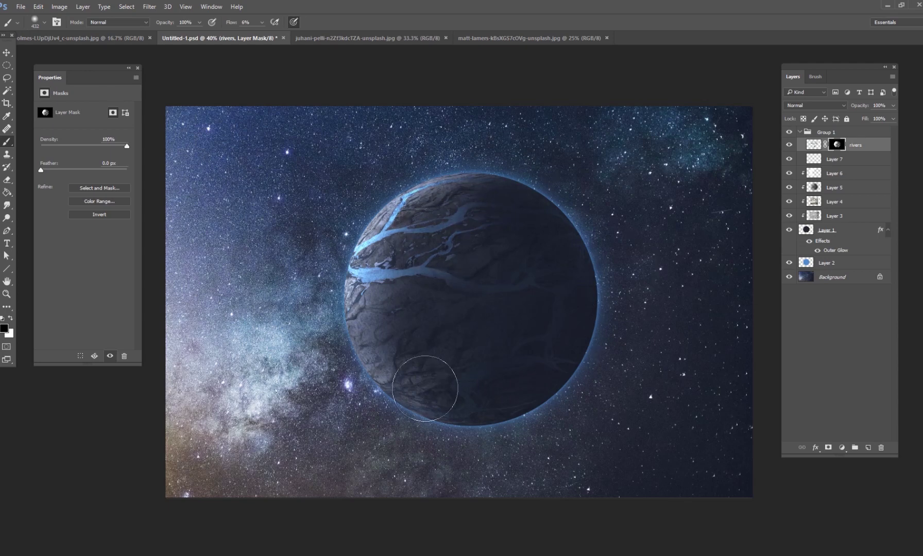
# Add a new layer above rivers inside Group 1, set it to Screen, and make white the foreground colour.
pyautogui.click(867, 447)
pyautogui.press('x')
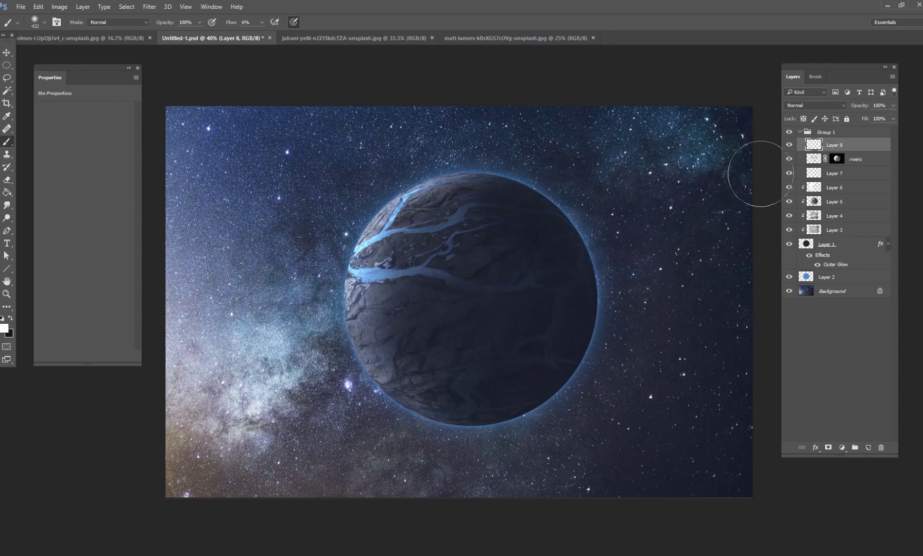
pyautogui.click(826, 133)
pyautogui.click(829, 145)
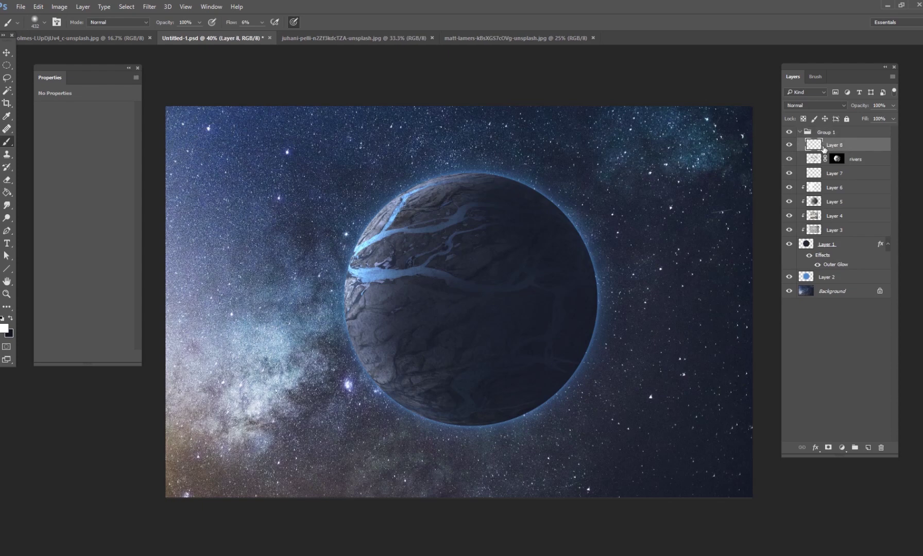
pyautogui.click(808, 105)
pyautogui.click(805, 175)
# Set the brush to 72 px and 2% flow, and paint a faint glow along the planet's upper-left rivers on Layer 8.
pyautogui.rightClick(479, 245)
pyautogui.click(261, 22)
pyautogui.moveTo(263, 33); pyautogui.dragTo(259, 33)
pyautogui.click(392, 233)
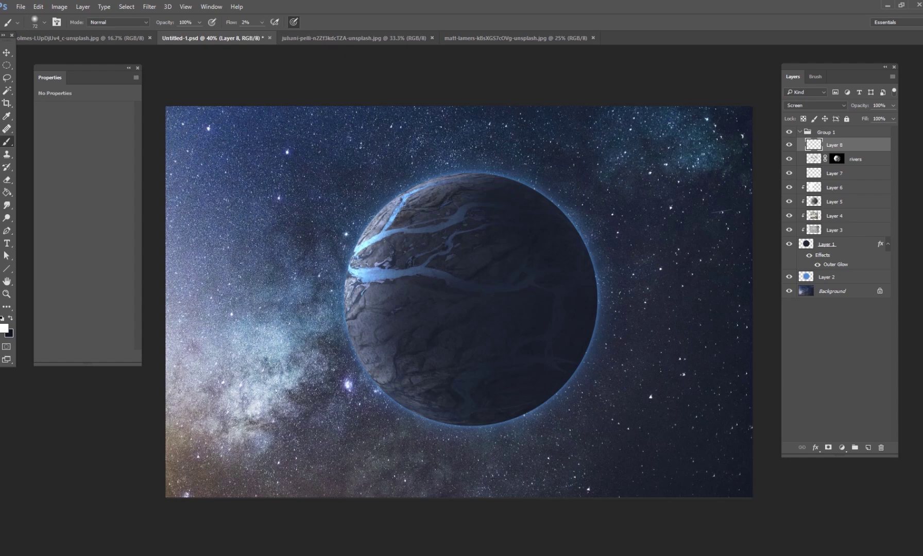
pyautogui.moveTo(373, 219); pyautogui.dragTo(405, 197)
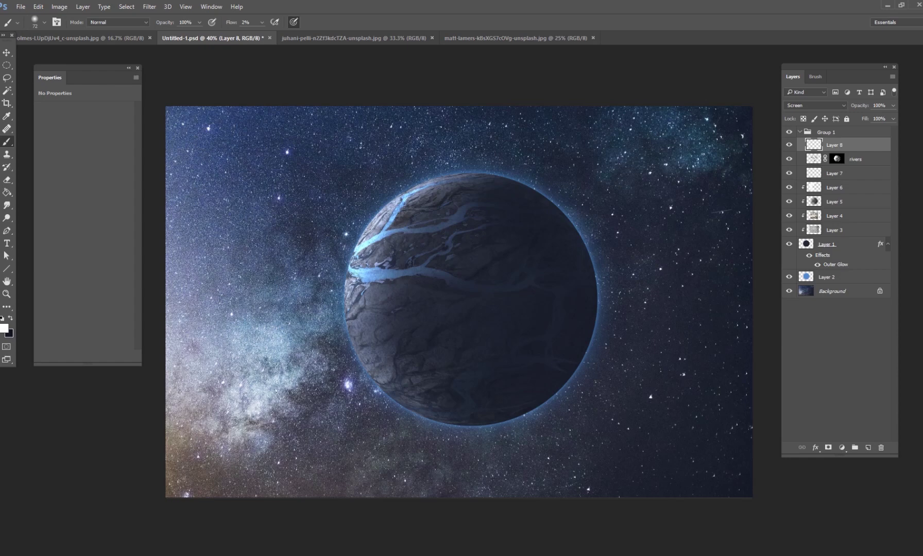
# Reduce the soft brush size and add subtle white glow along the river branches on the planet's lit side.
pyautogui.rightClick(435, 302)
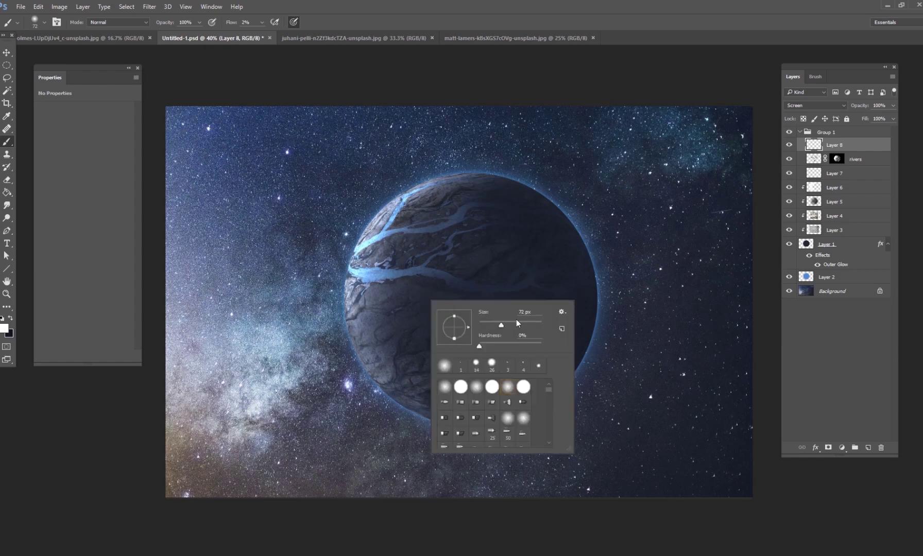
pyautogui.press('Return')
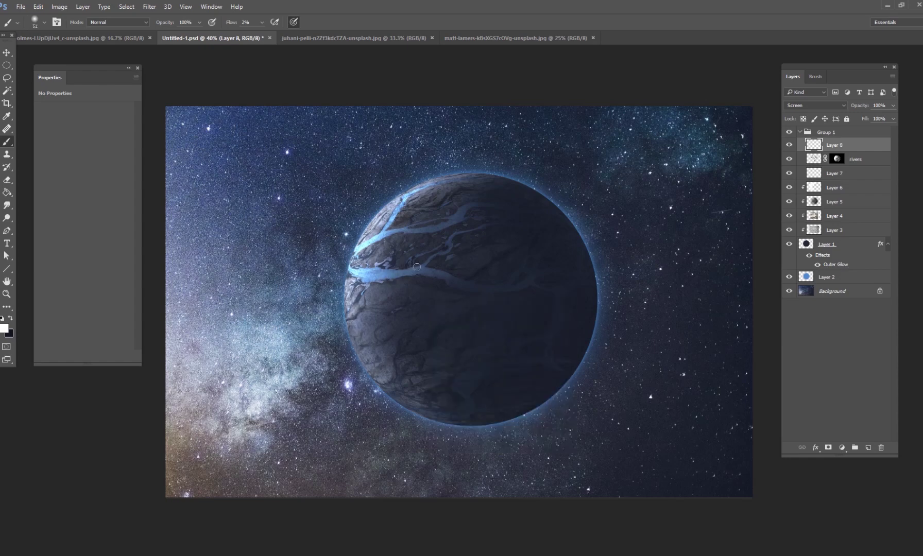
pyautogui.rightClick(462, 236)
pyautogui.press('Return')
# Set the soft brush to 94 px and brighten the planet's left edge around the river mouths.
pyautogui.rightClick(359, 287)
pyautogui.moveTo(417, 312); pyautogui.dragTo(437, 312)
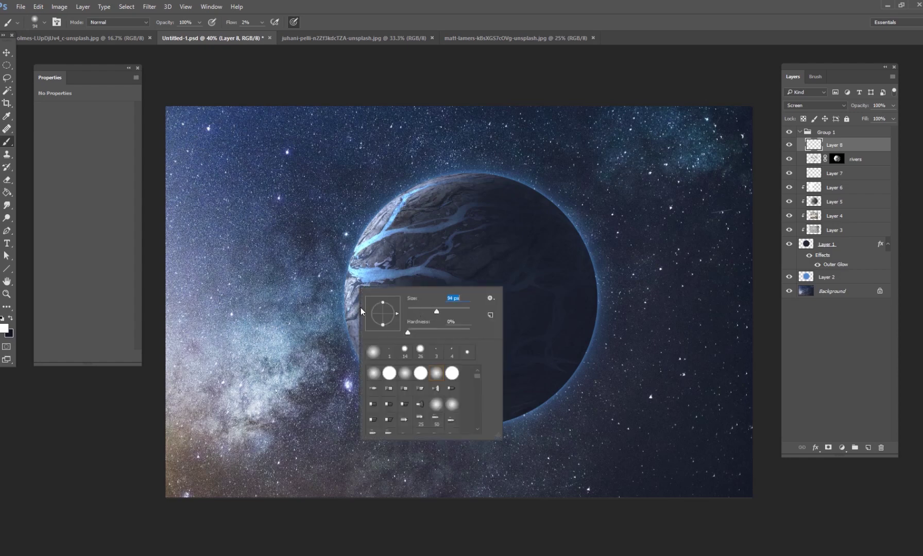
pyautogui.moveTo(351, 320)
pyautogui.mouseDown()
pyautogui.moveTo(354, 337)
pyautogui.moveTo(363, 254)
pyautogui.mouseUp()
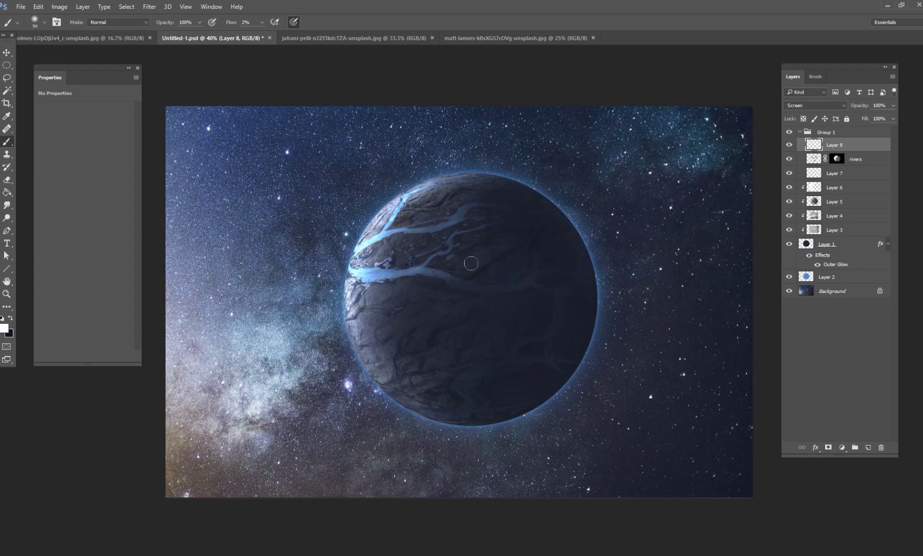
# Set the soft brush to 66 px and add light along the middle river.
pyautogui.rightClick(492, 286)
pyautogui.moveTo(578, 298); pyautogui.dragTo(560, 304)
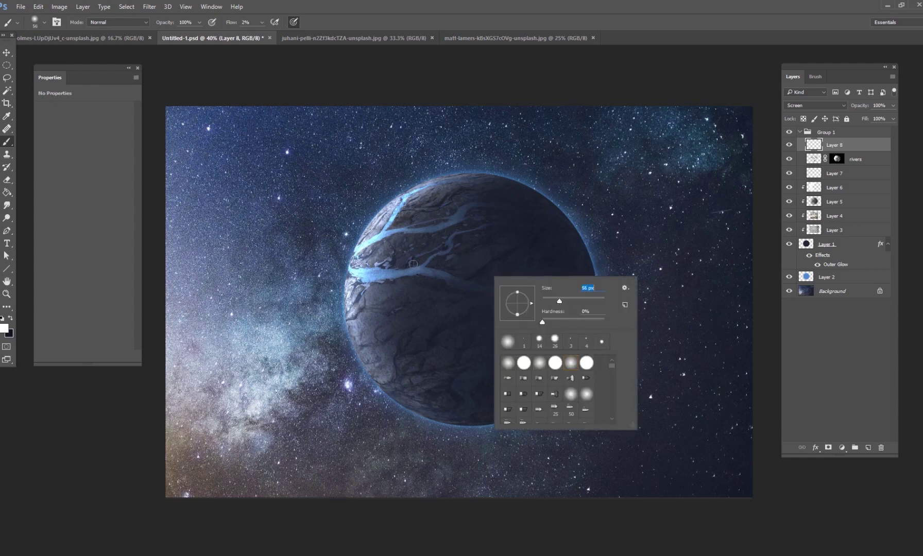
pyautogui.click(411, 266)
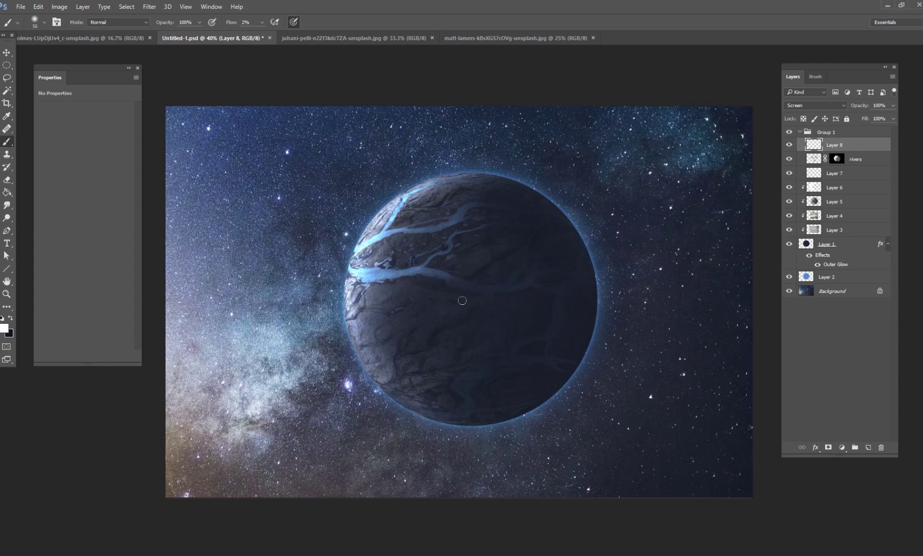
# Collapse Group 1 and toggle its visibility to compare the planet with and without the glowing rivers.
pyautogui.click(800, 132)
pyautogui.click(789, 132)
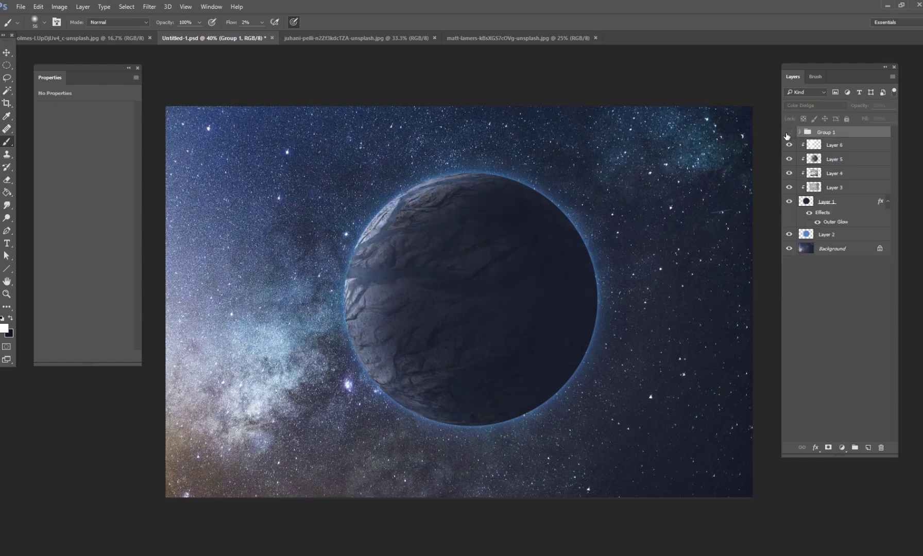
pyautogui.click(788, 133)
pyautogui.click(788, 133)
pyautogui.click(788, 133)
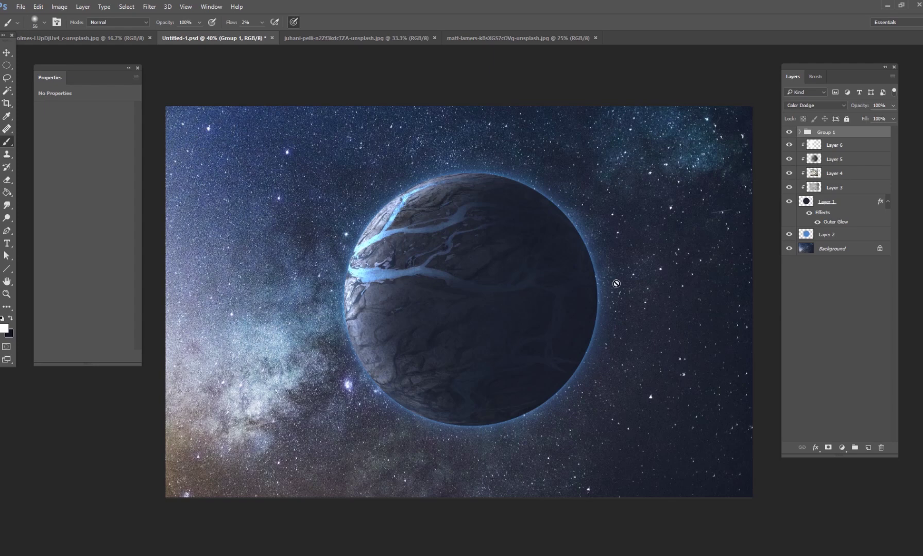